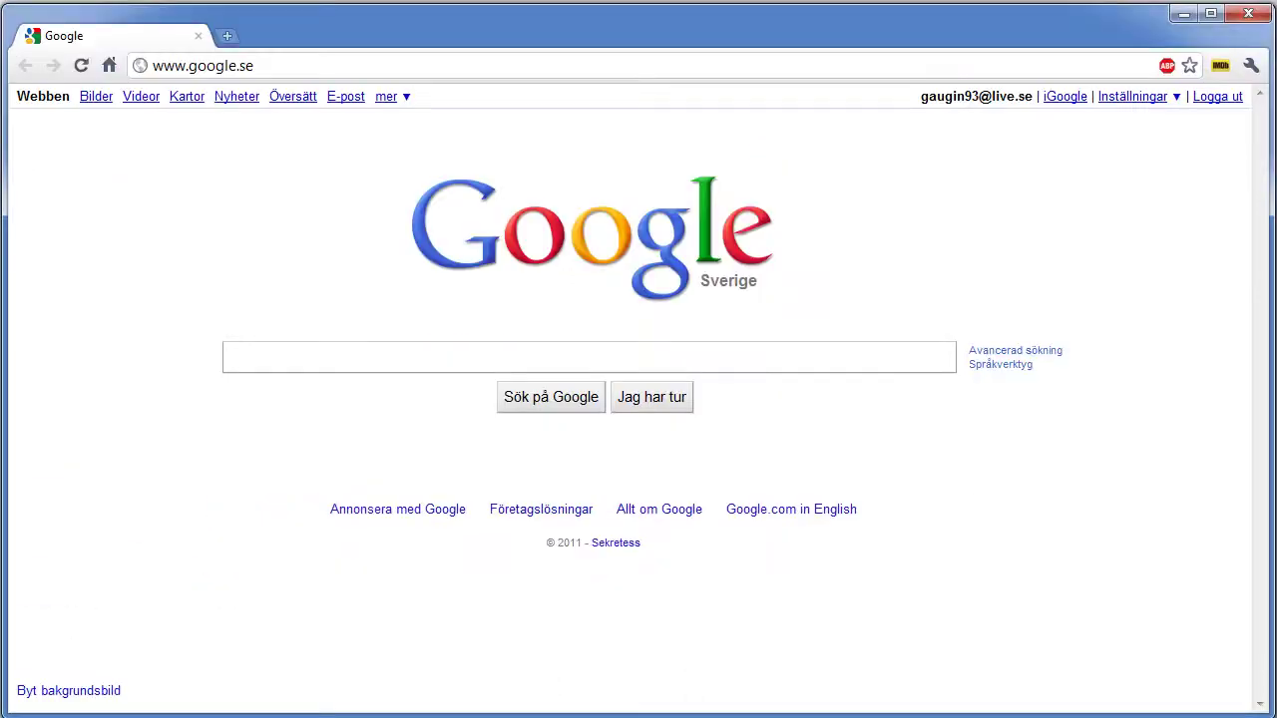
- Download the patch file gfupd101.exe from the bookmarked Grim Fandango Network patch page and dismiss the download bar
left_click(229, 36)
left_click(197, 36)
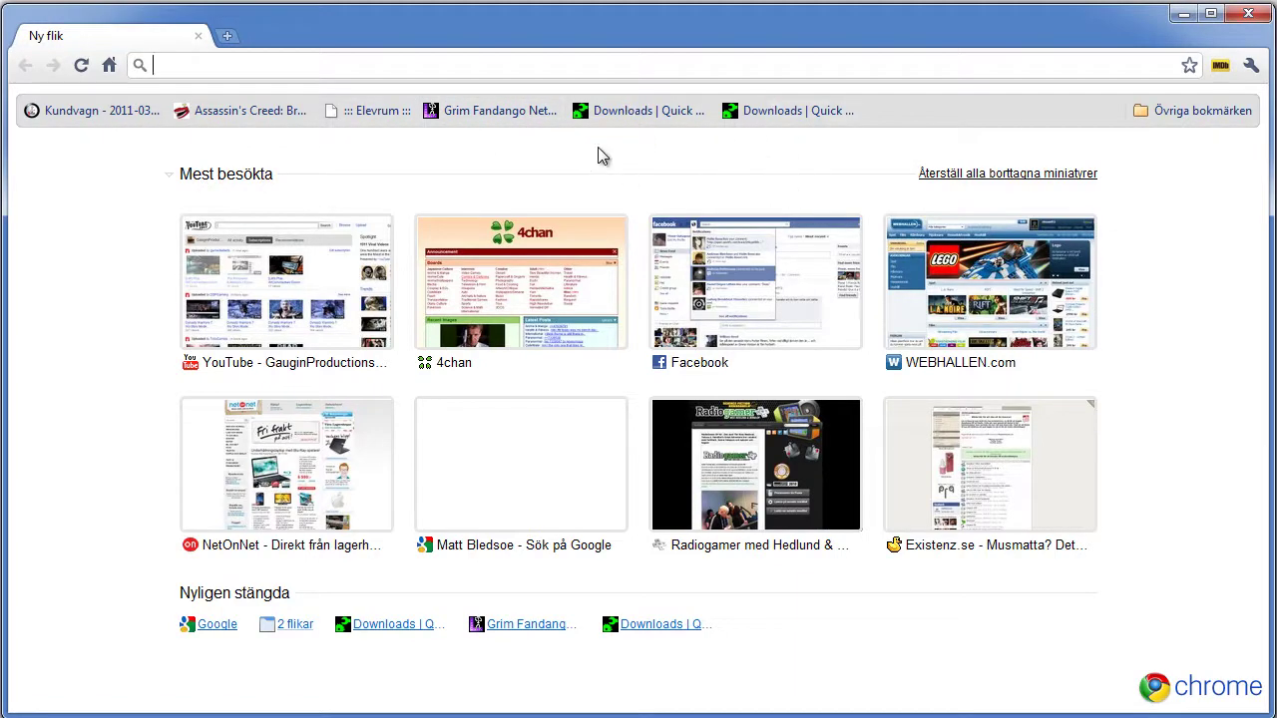
left_click(514, 113)
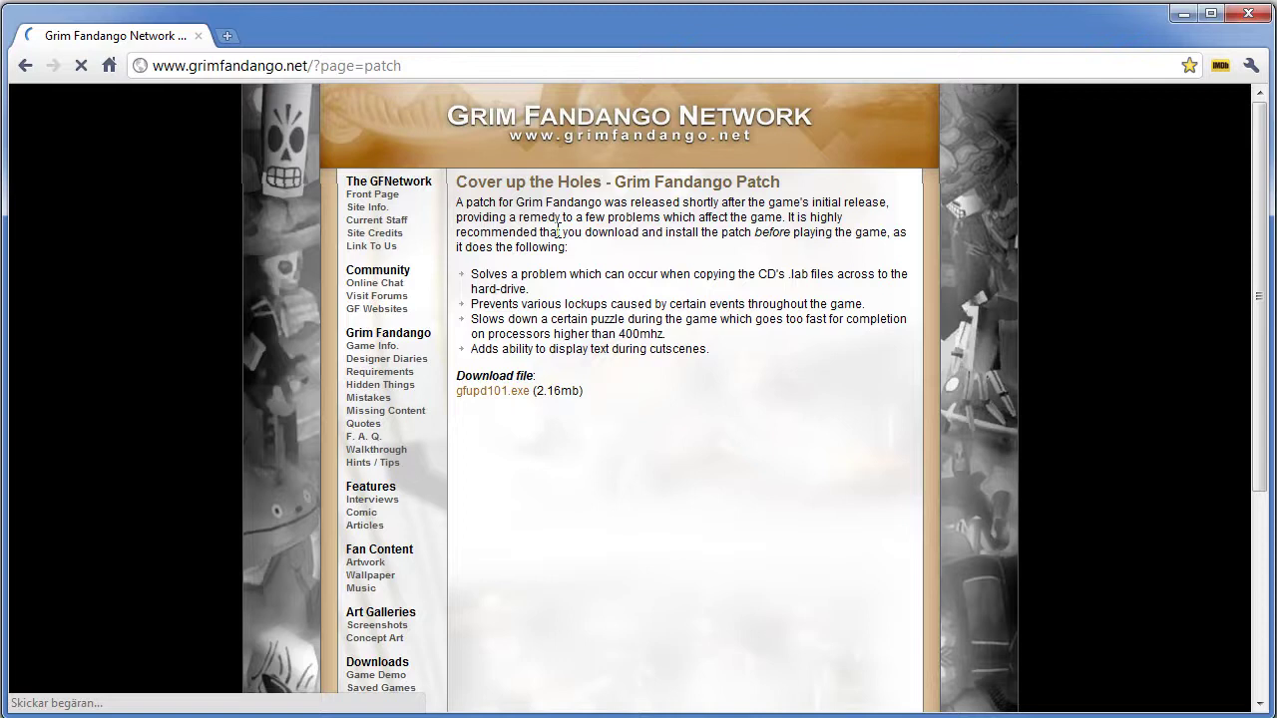
left_click(519, 392)
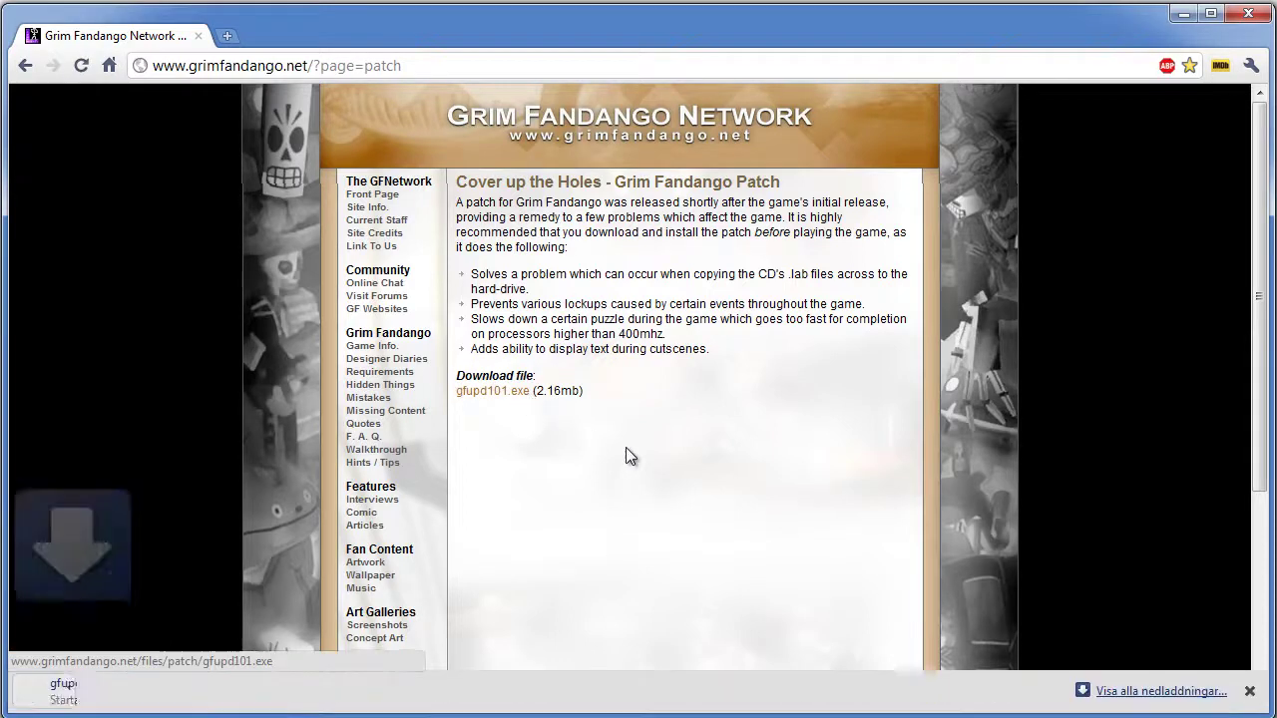
left_click(1249, 691)
- Open the bookmarked download pages for GrimLauncher1.5.zip and GrimSetup1.0.exe in separate new tabs
left_click(227, 36)
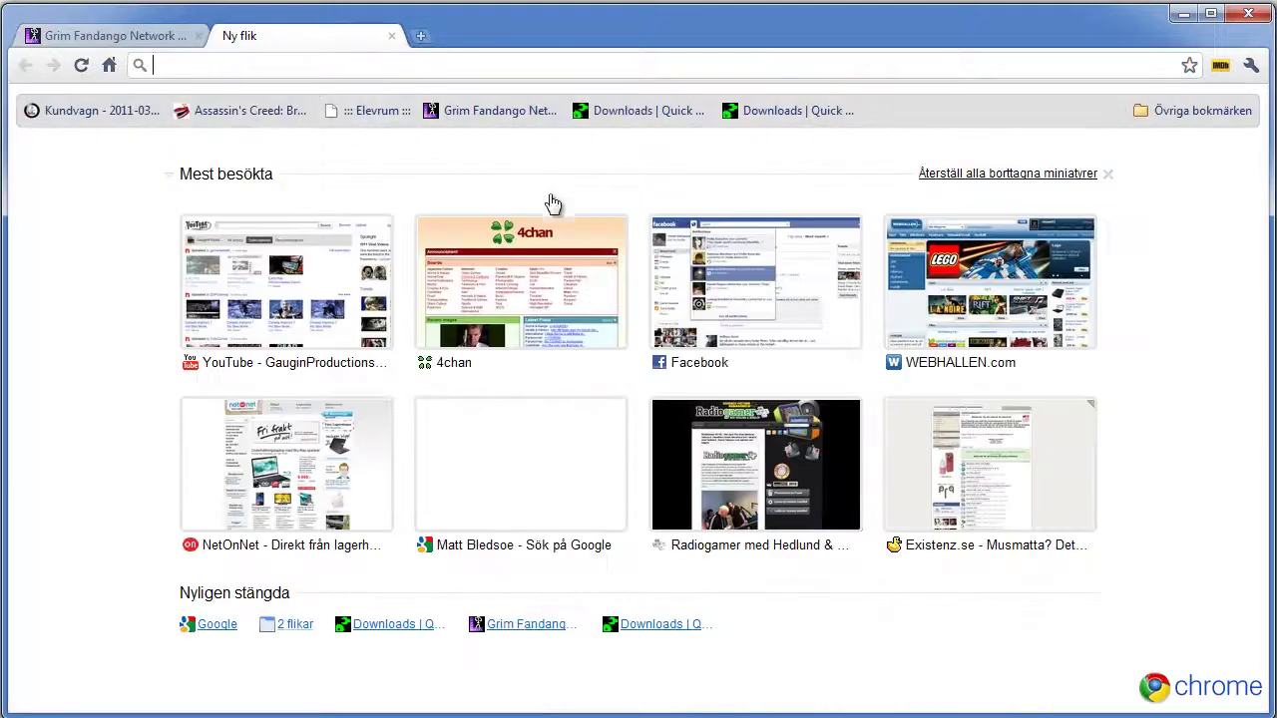
left_click(650, 111)
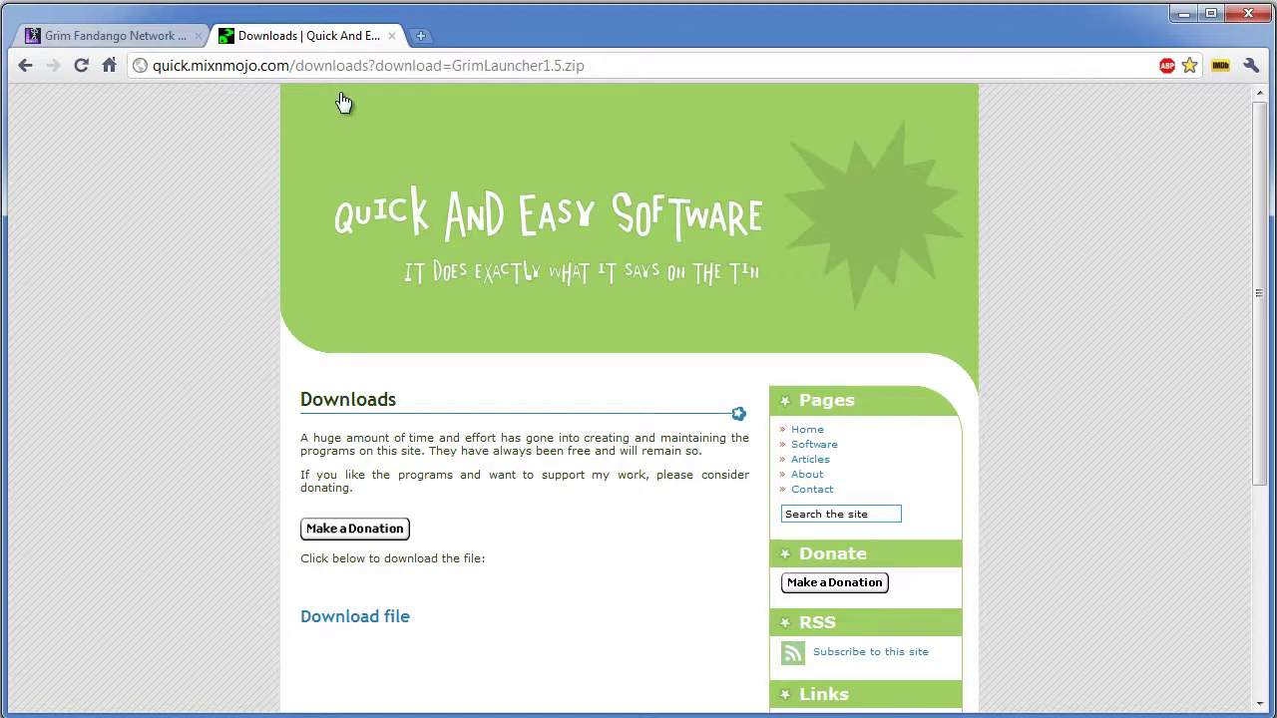
left_click(420, 36)
left_click(788, 111)
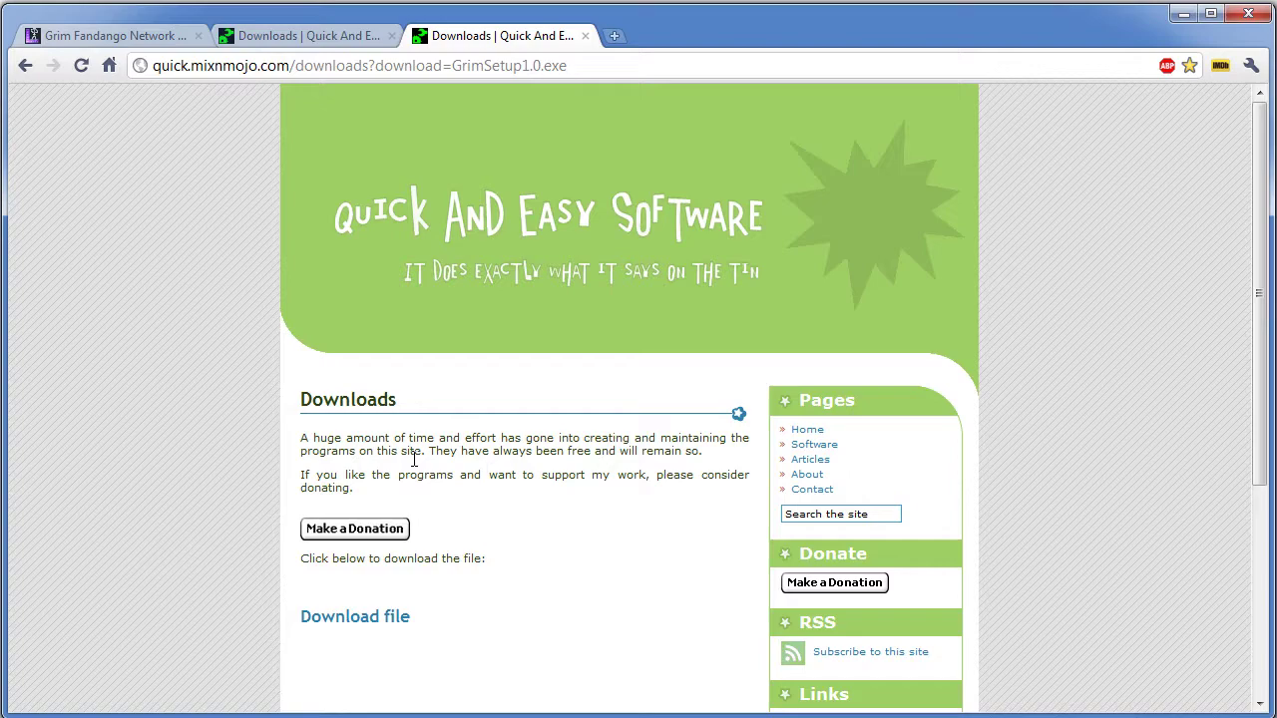
middle_click(148, 32)
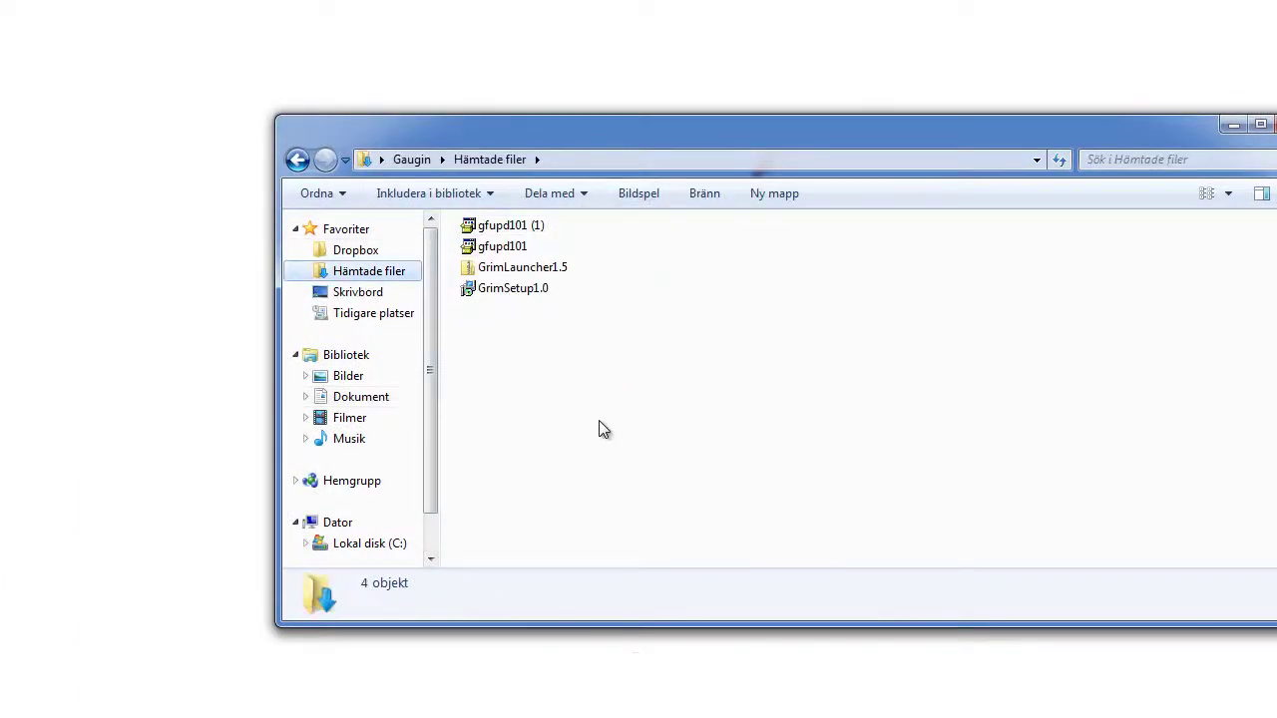
- Delete the duplicate file gfupd101 (1) from the Hämtade filer folder and reposition the folder window
left_click(537, 229)
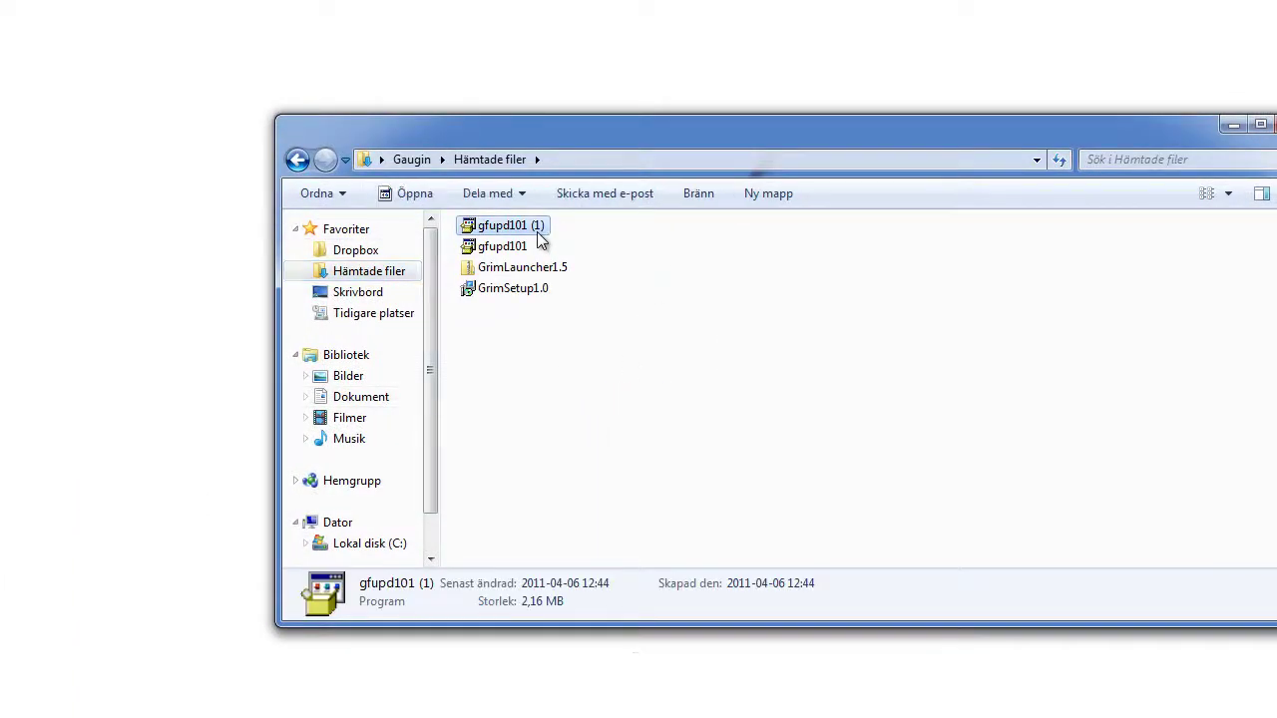
key("Delete")
key("Return")
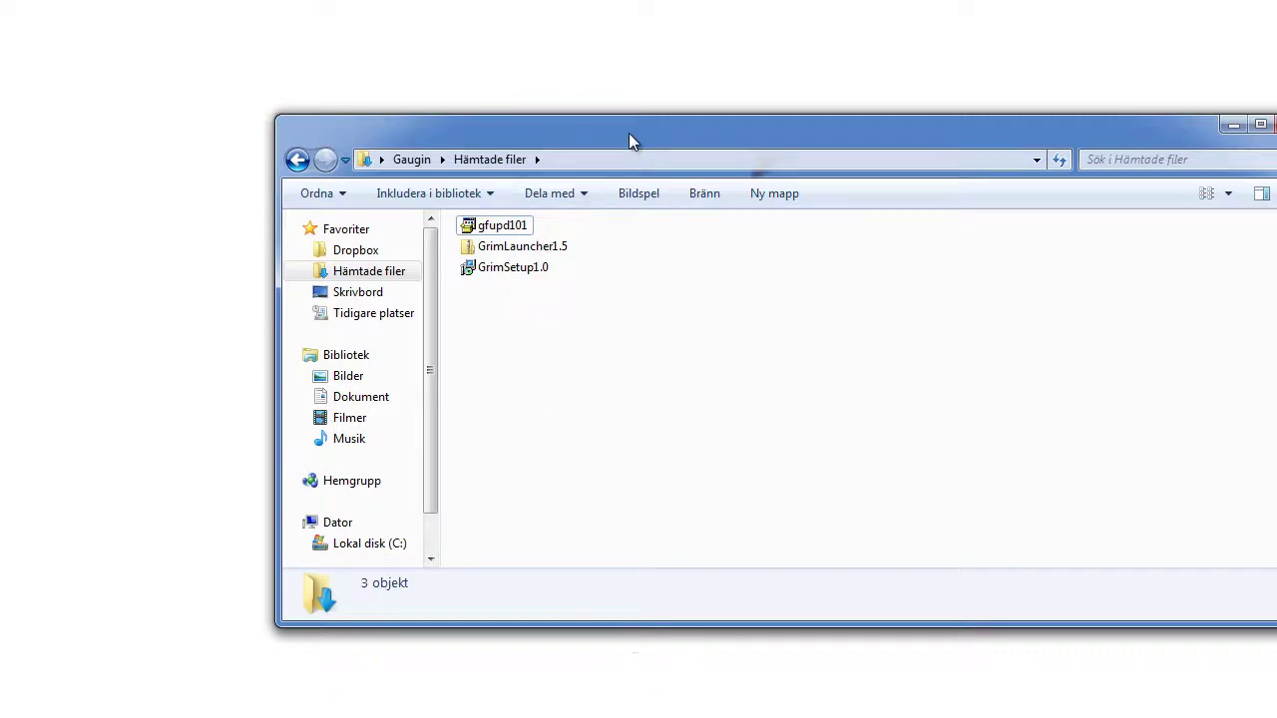
left_click_drag(629, 133, 558, 53)
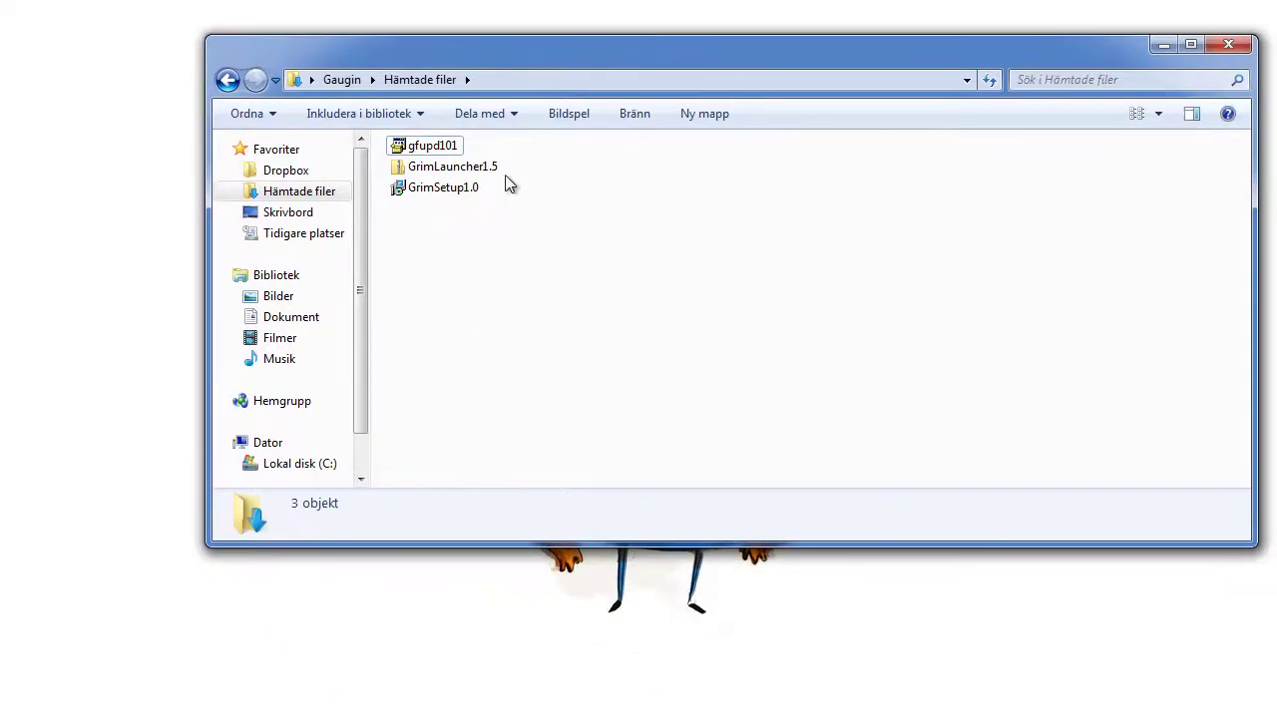
- Run GrimSetup1.0 past the security warning and confirm that Grim Fandango Disc A is inserted
double_click(440, 190)
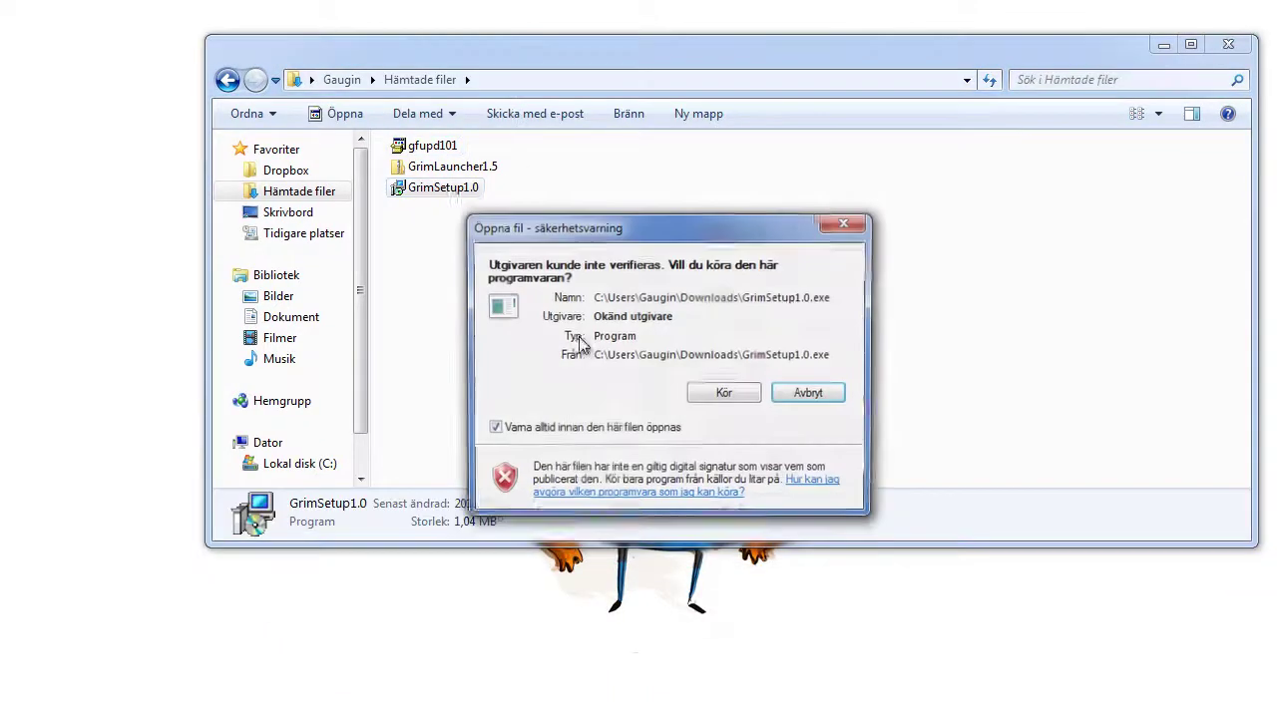
left_click(707, 399)
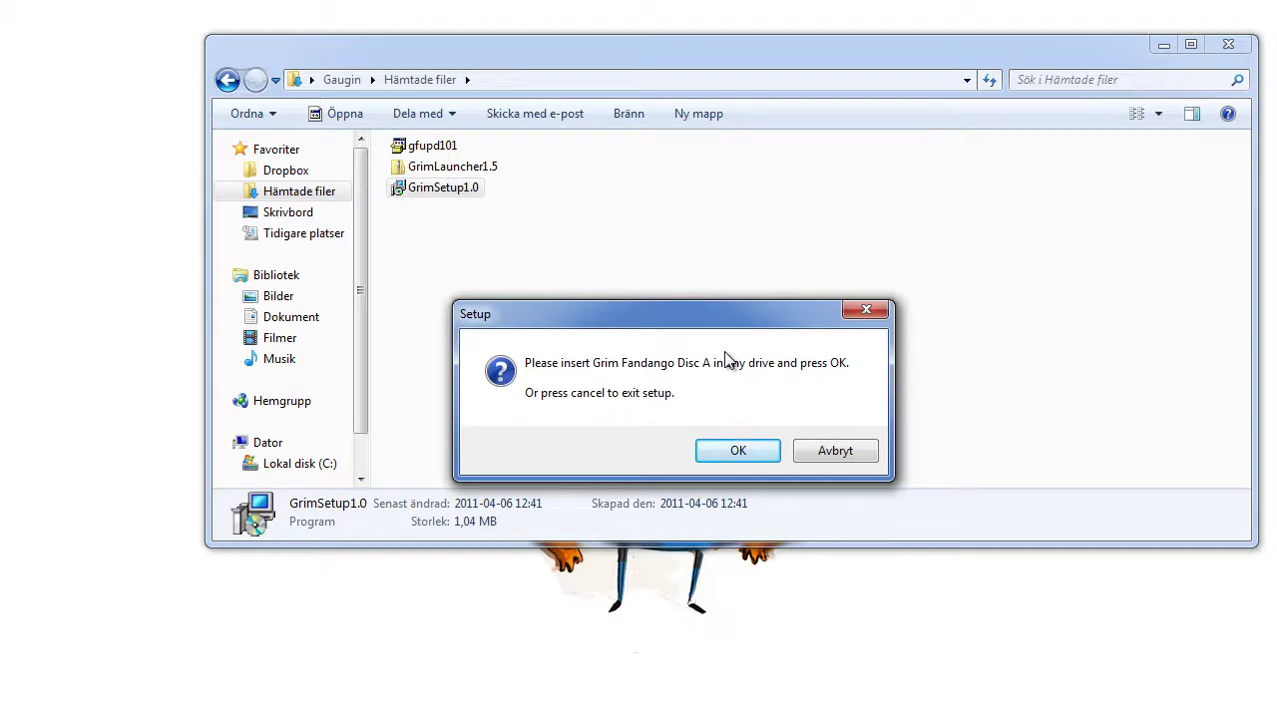
left_click_drag(692, 321, 689, 303)
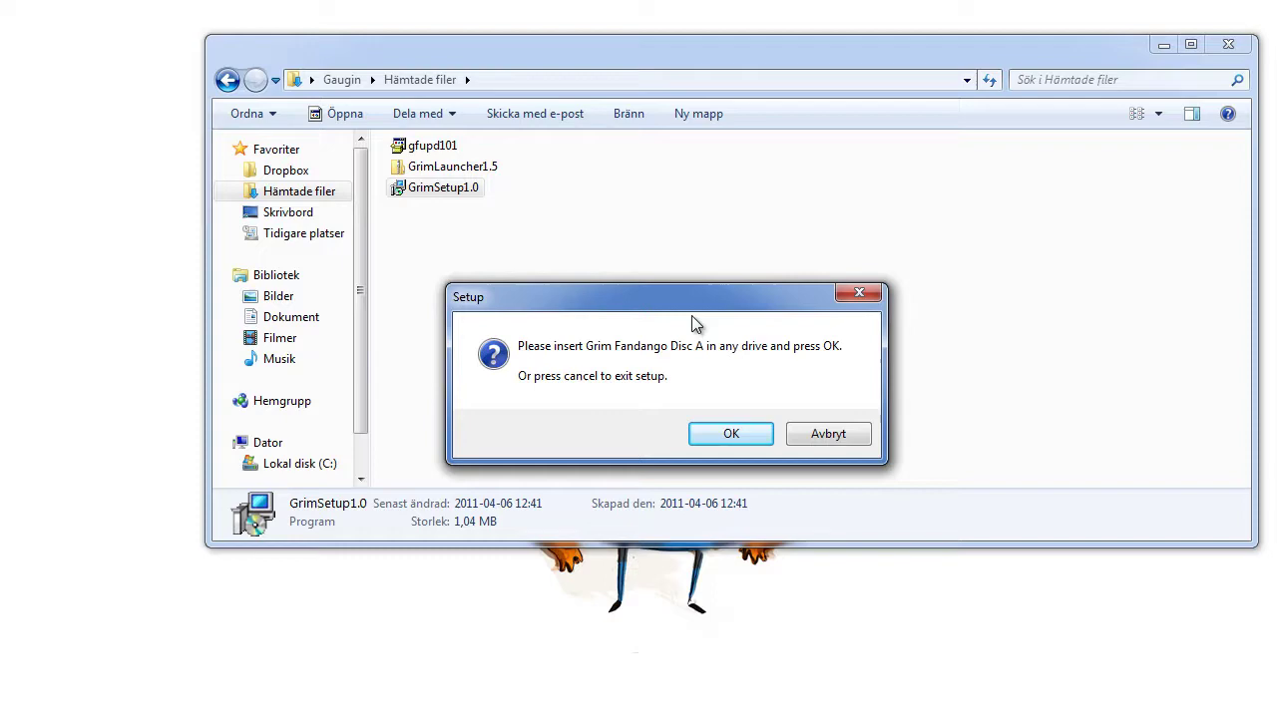
left_click(732, 434)
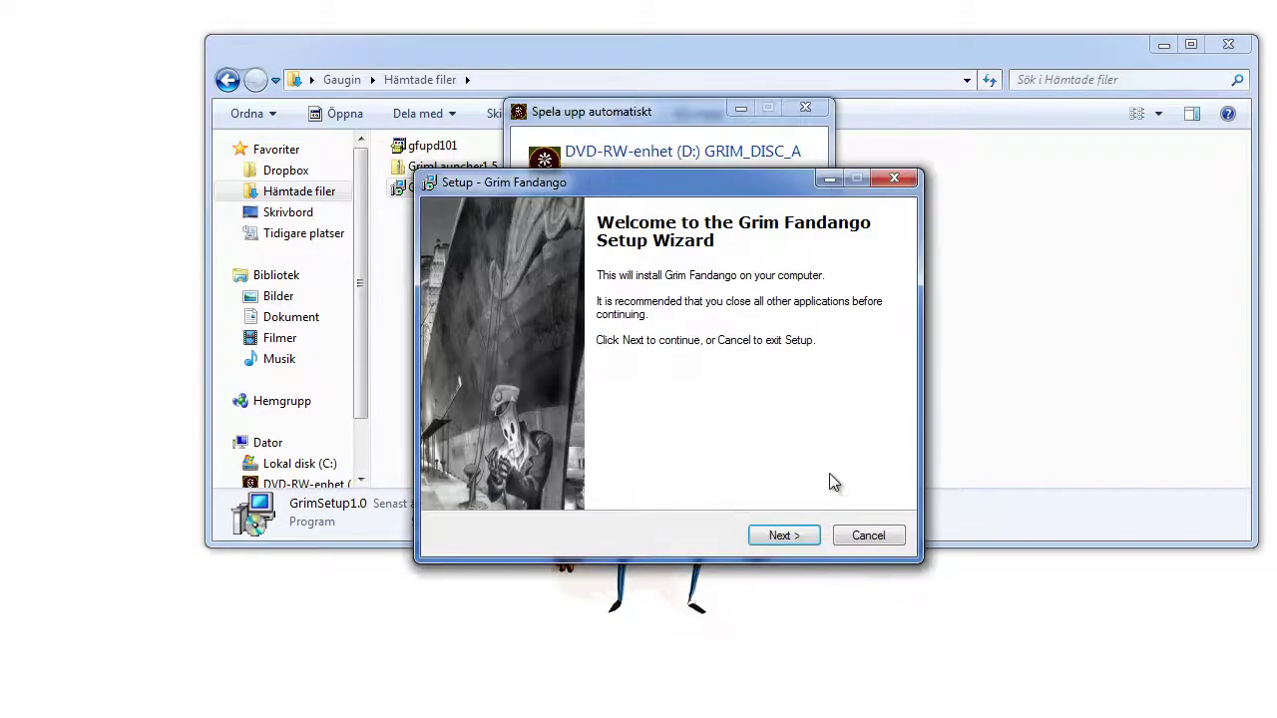
- Start installing Grim Fandango to the default folder C:\Program Files (x86)\Lucasarts\Grim with a desktop icon, dismissing the disc's AutoPlay window
left_click(805, 108)
left_click_drag(721, 182, 743, 139)
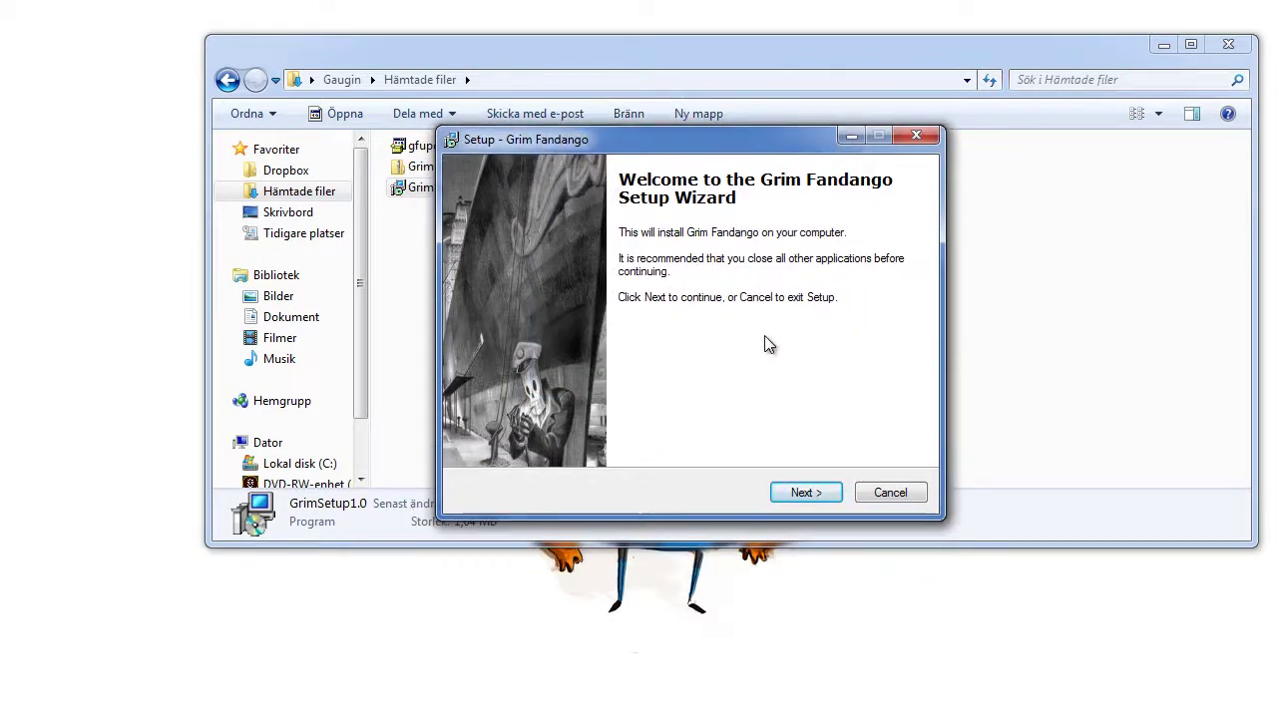
left_click(806, 493)
left_click(806, 492)
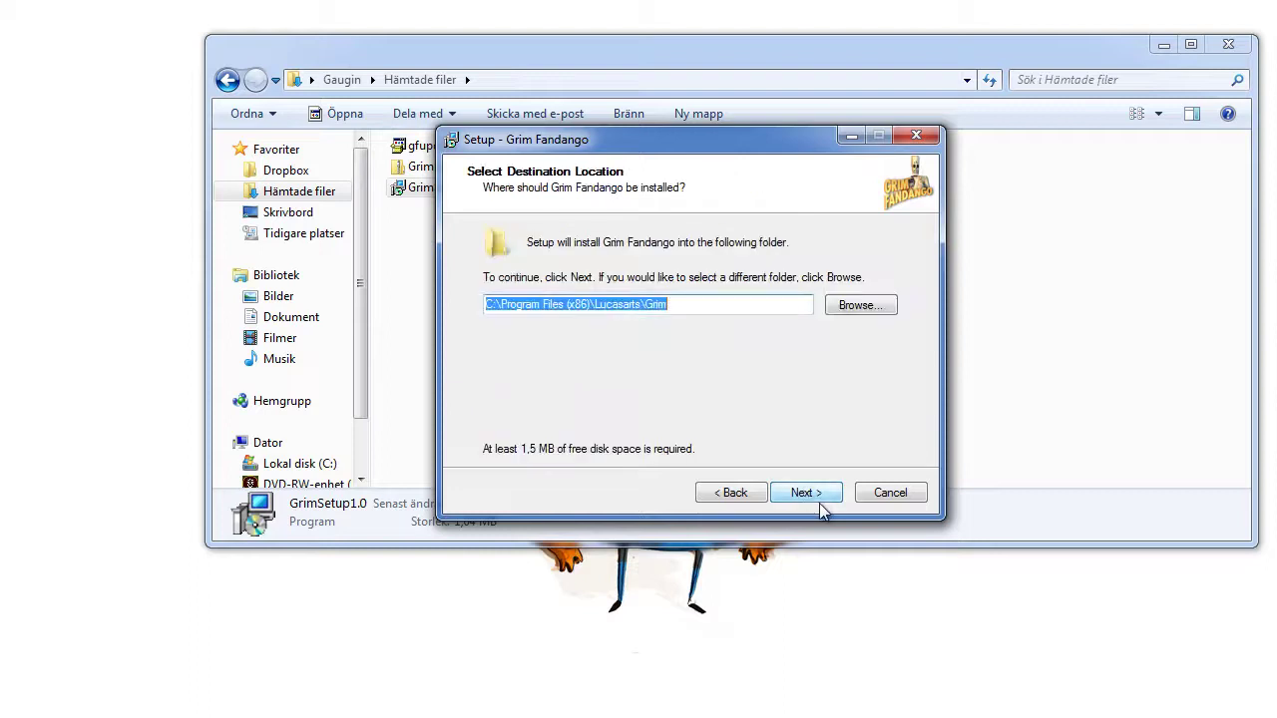
left_click(819, 503)
left_click(815, 499)
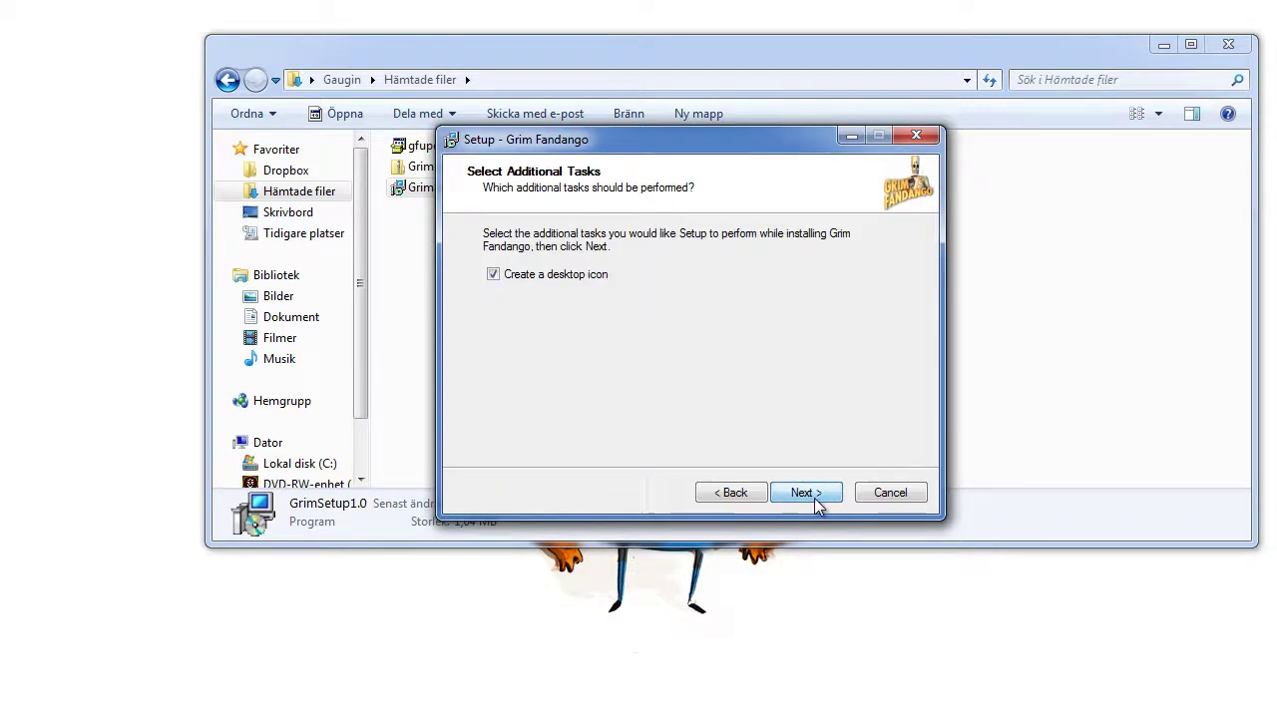
left_click(810, 488)
left_click(811, 489)
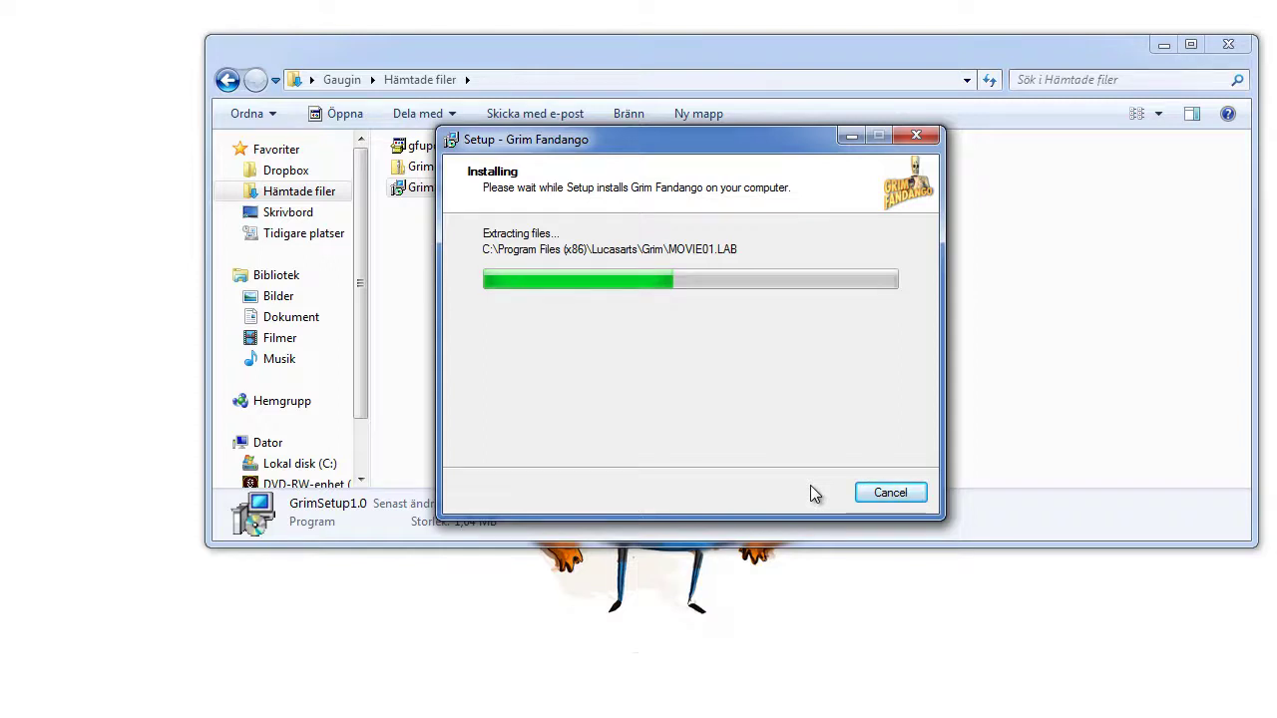
- Continue the installation with Grim Fandango Disc B and finish the setup wizard
left_click_drag(746, 144, 728, 147)
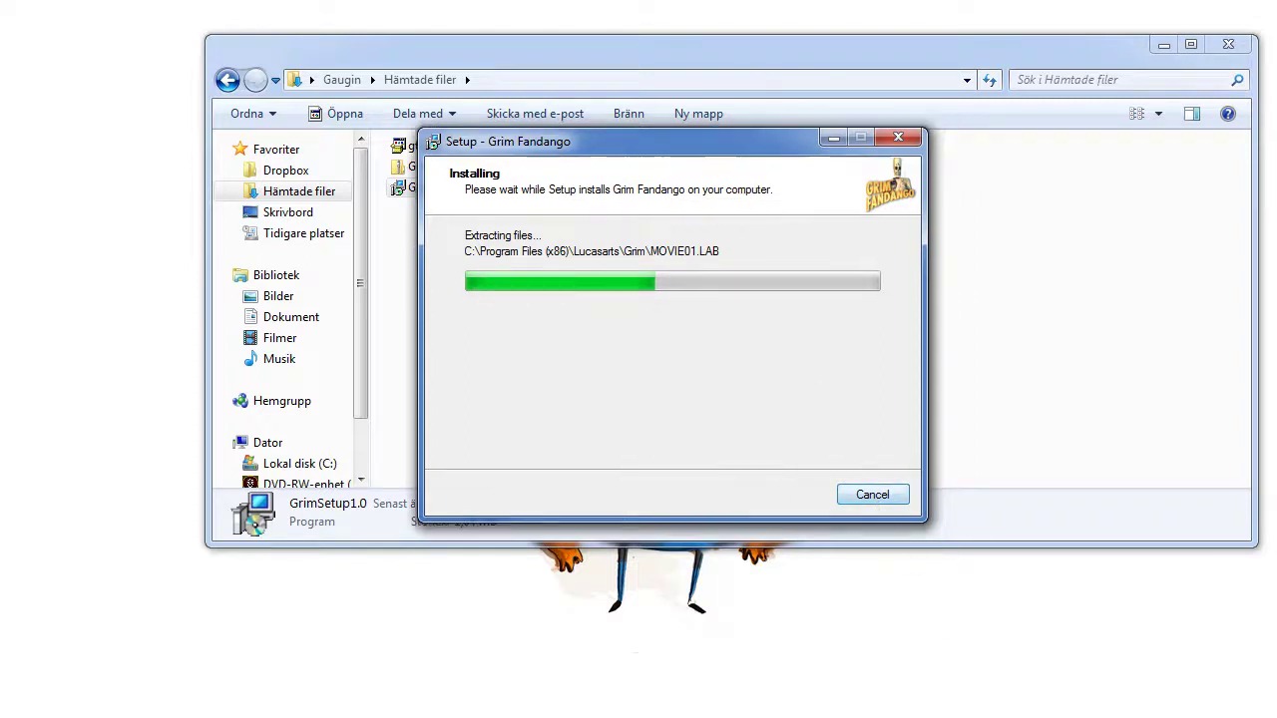
left_click(1128, 662)
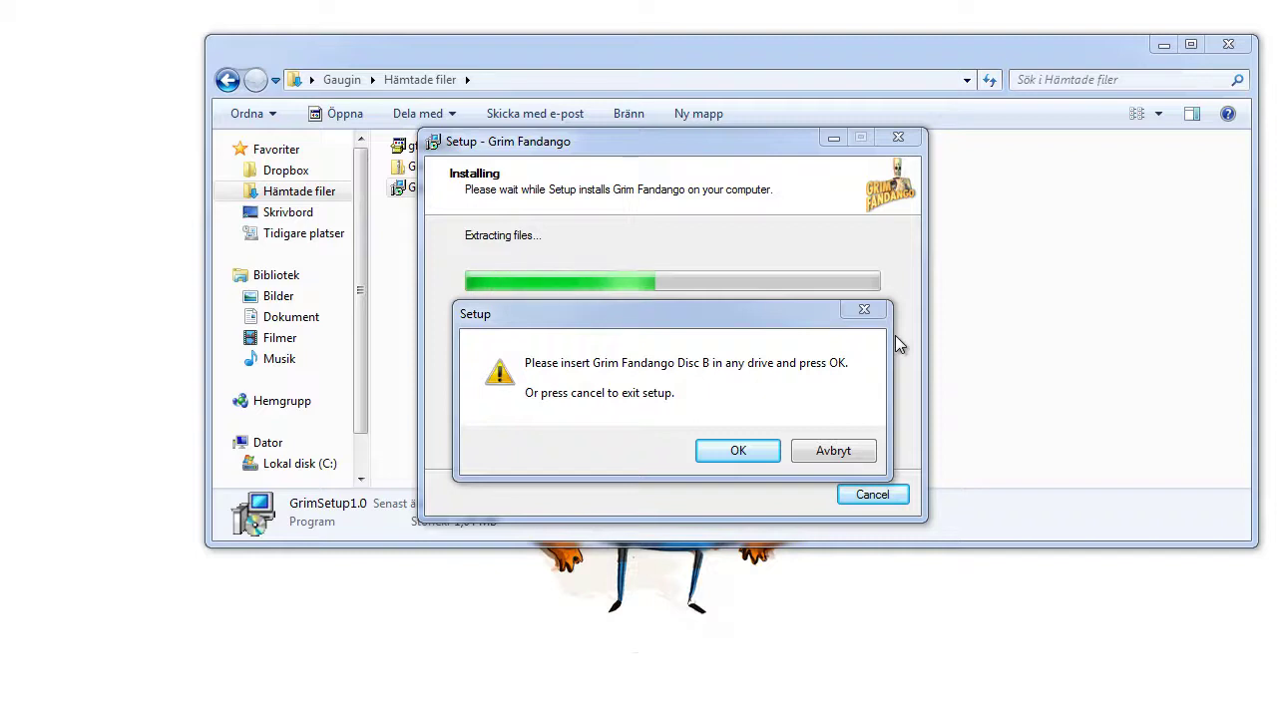
left_click(748, 455)
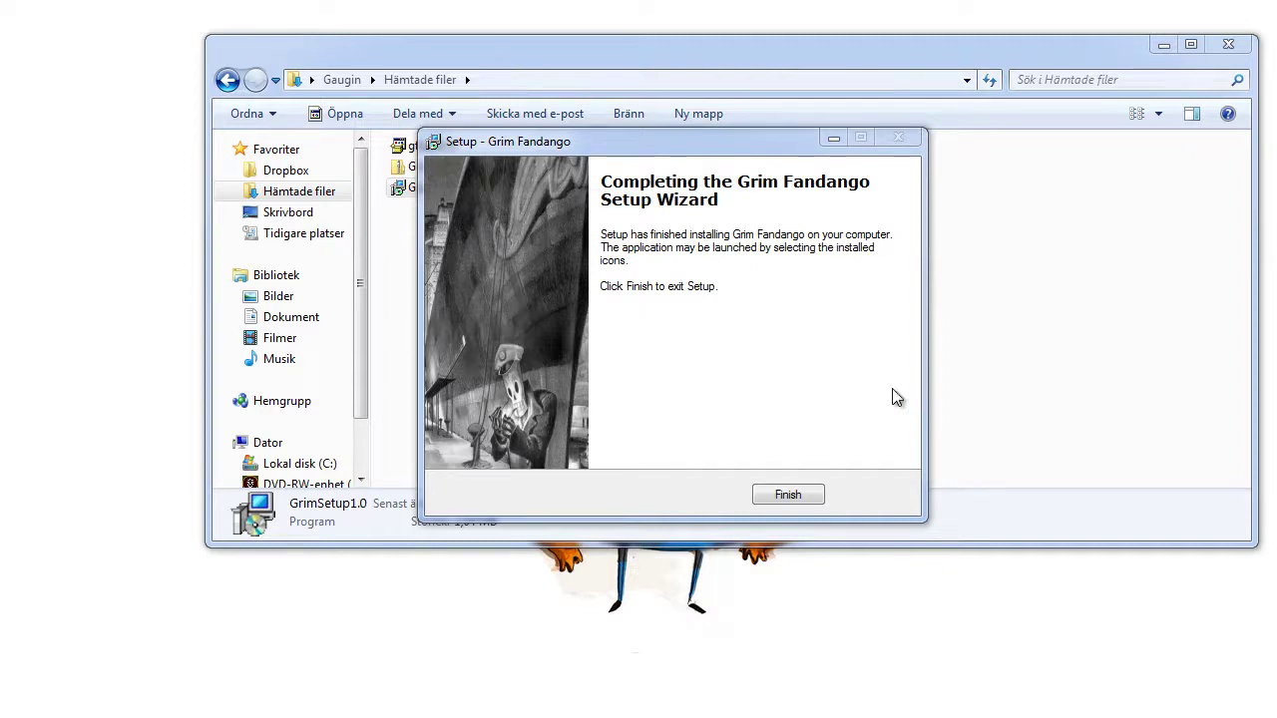
left_click(788, 496)
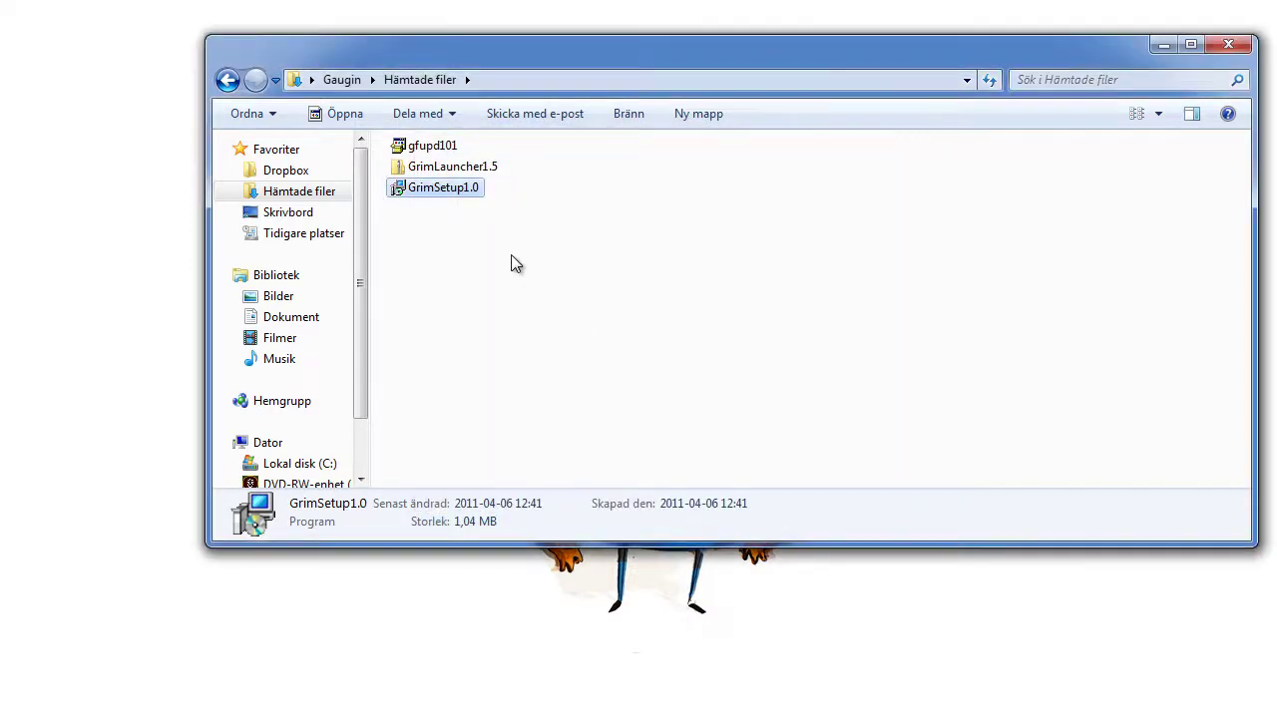
- Run gfupd101 to install the Grim Fandango update, and close the Update101 document
left_click(498, 189)
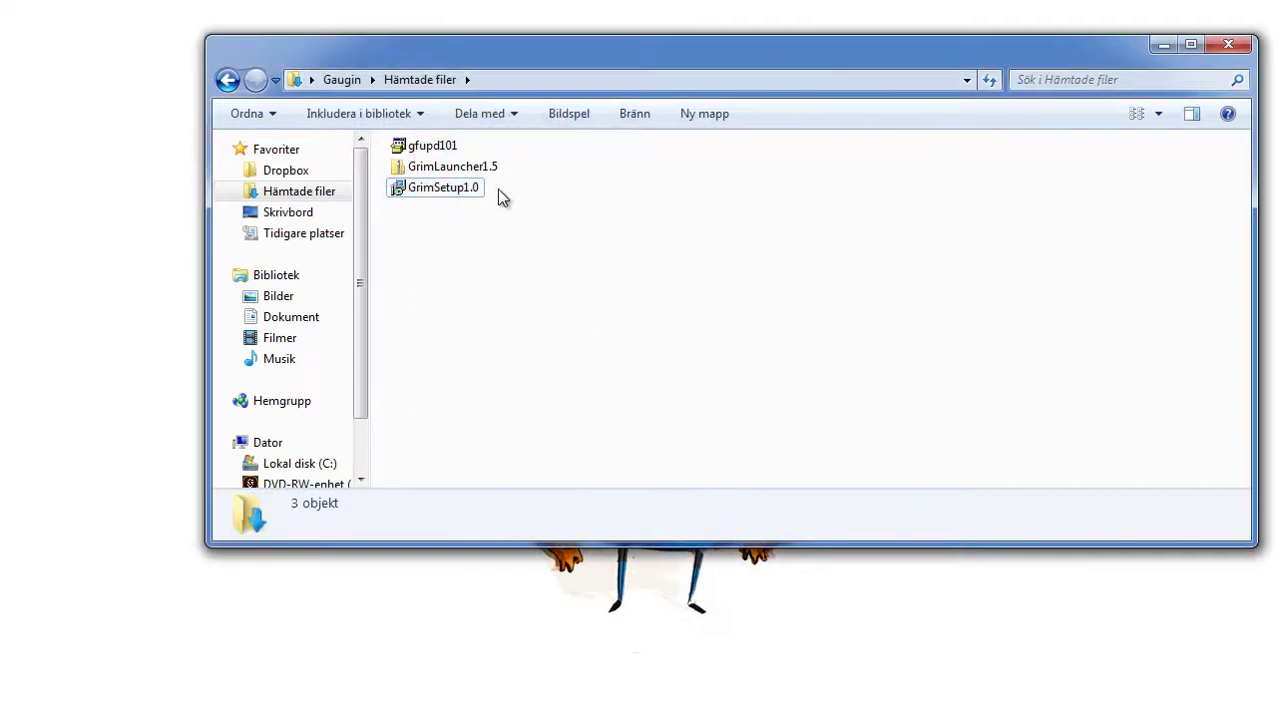
double_click(449, 151)
left_click(725, 395)
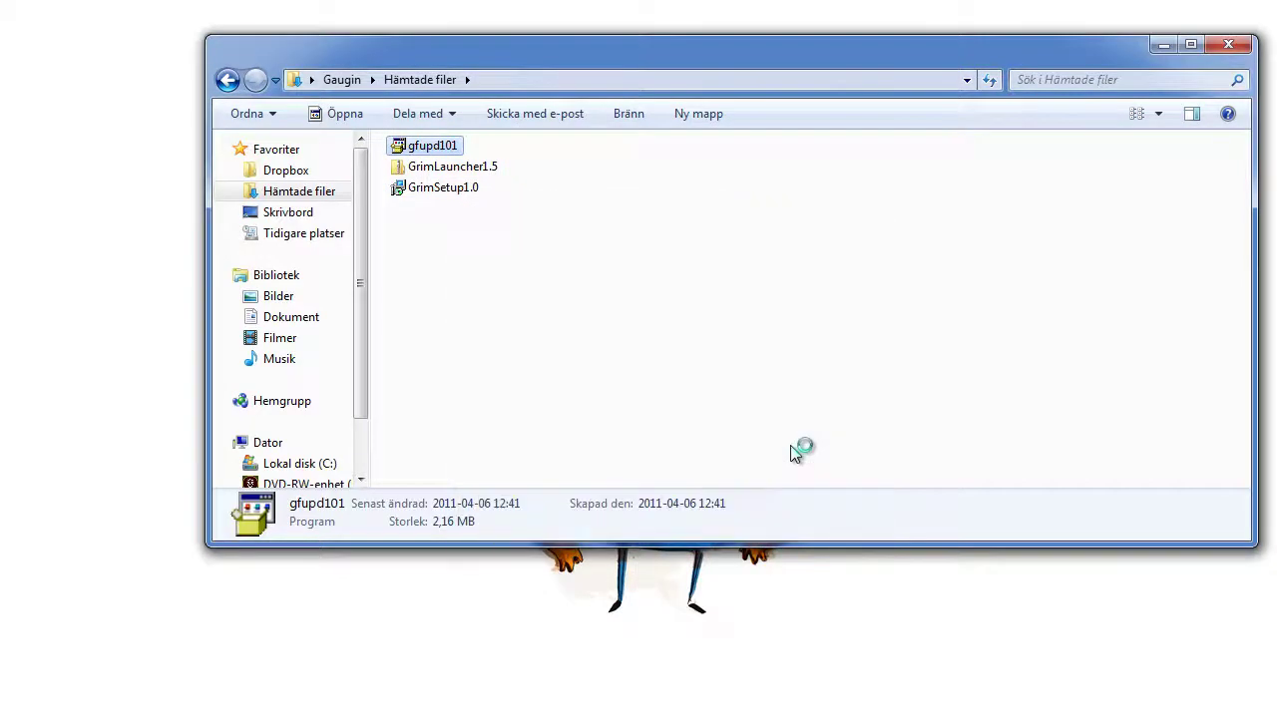
left_click(817, 556)
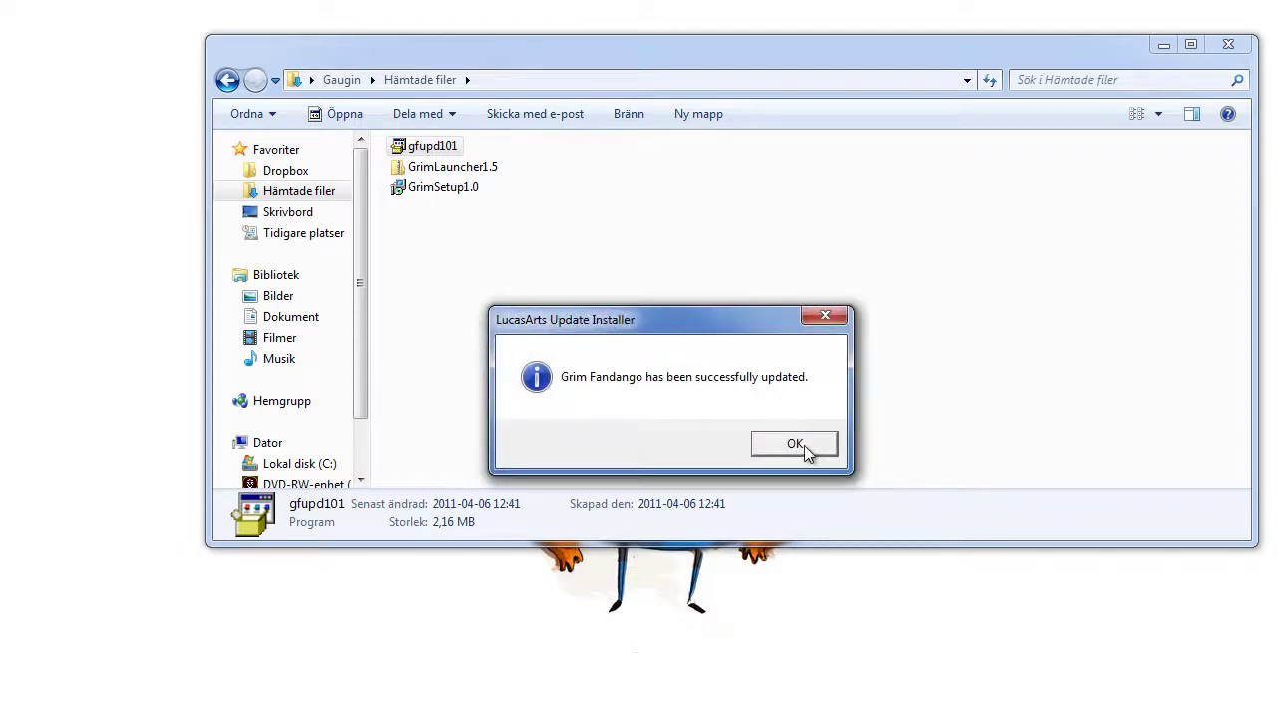
left_click(804, 445)
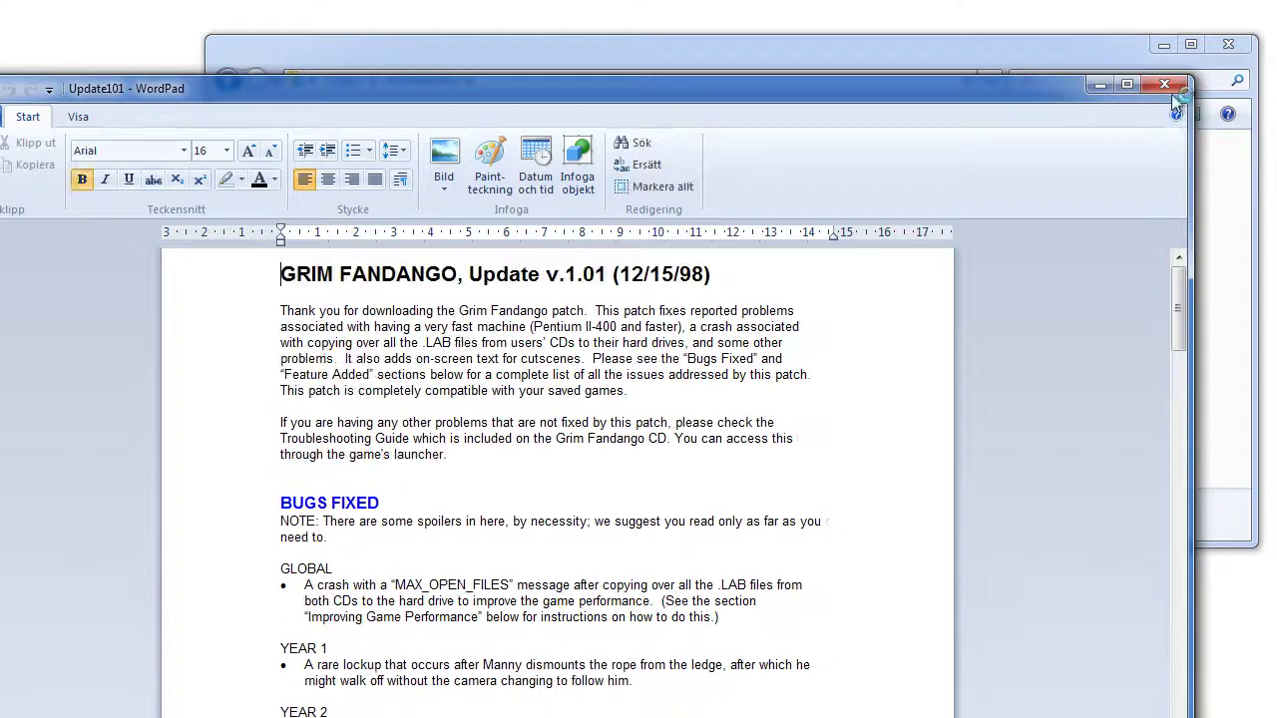
left_click(1110, 16)
- Open the GrimLauncher1.5 archive, and open Lokal disk (C:) in a second Explorer window
left_click(483, 179)
double_click(480, 177)
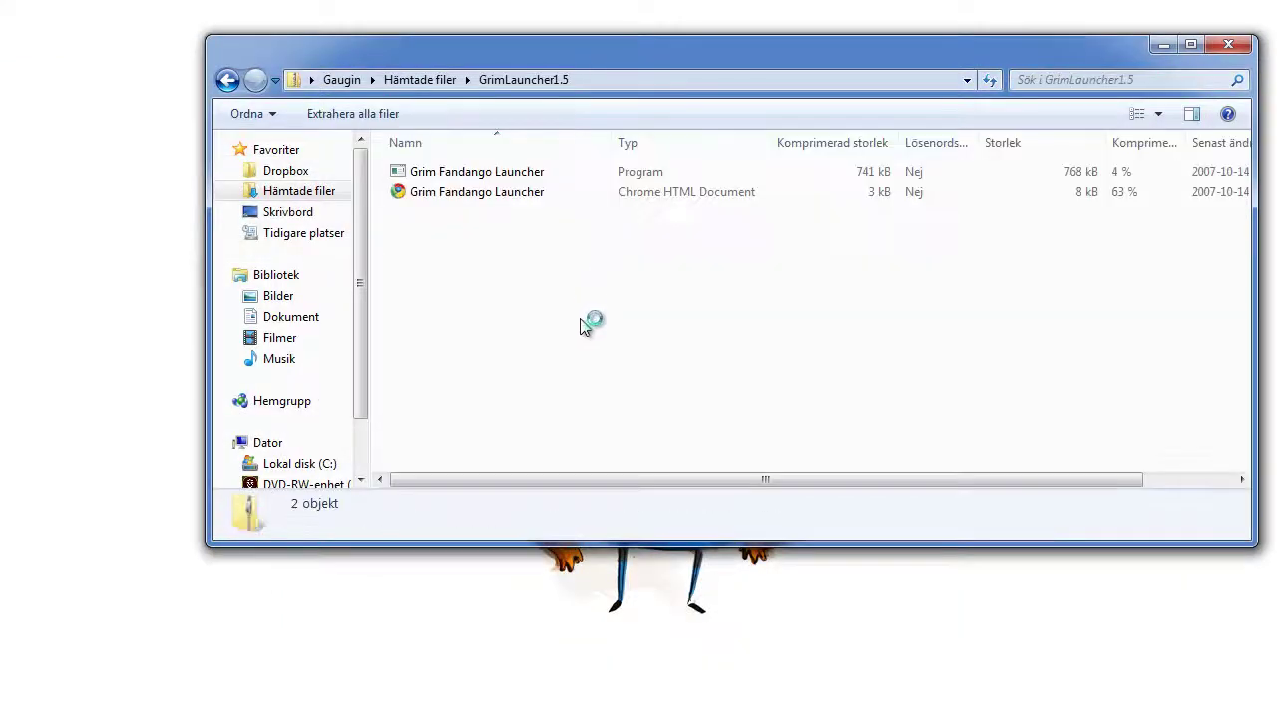
key("super")
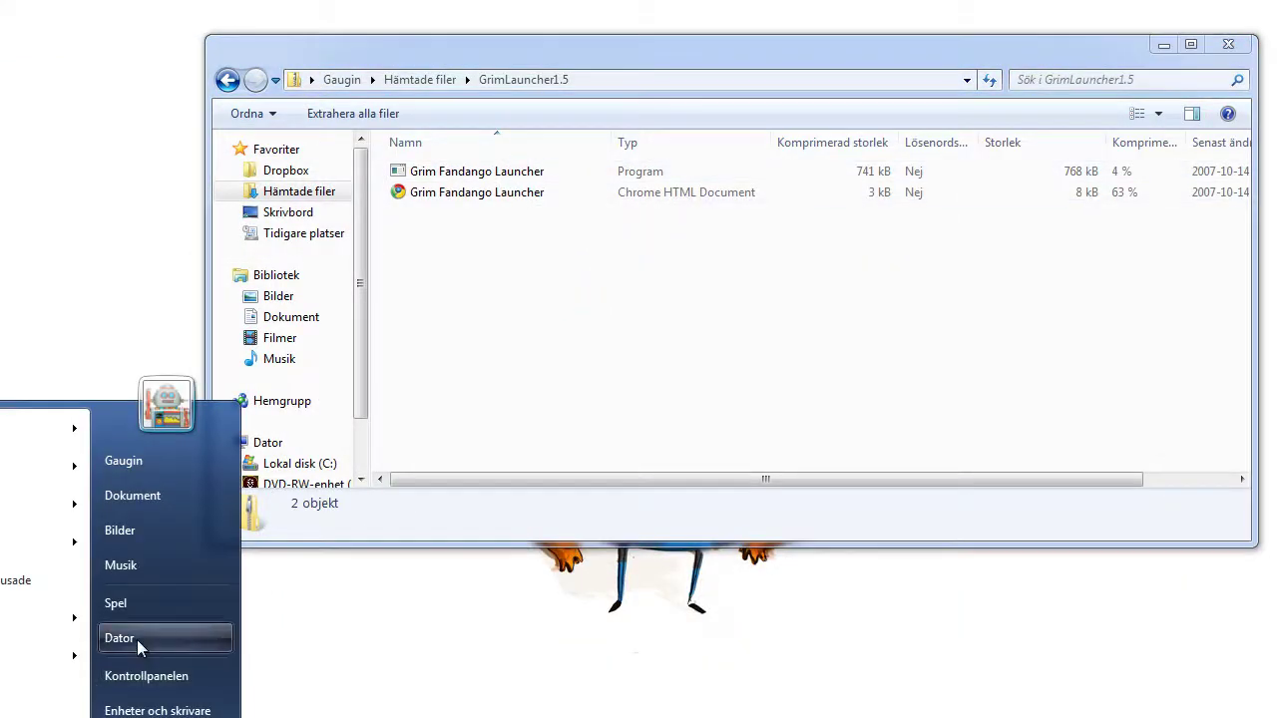
left_click(137, 640)
double_click(629, 200)
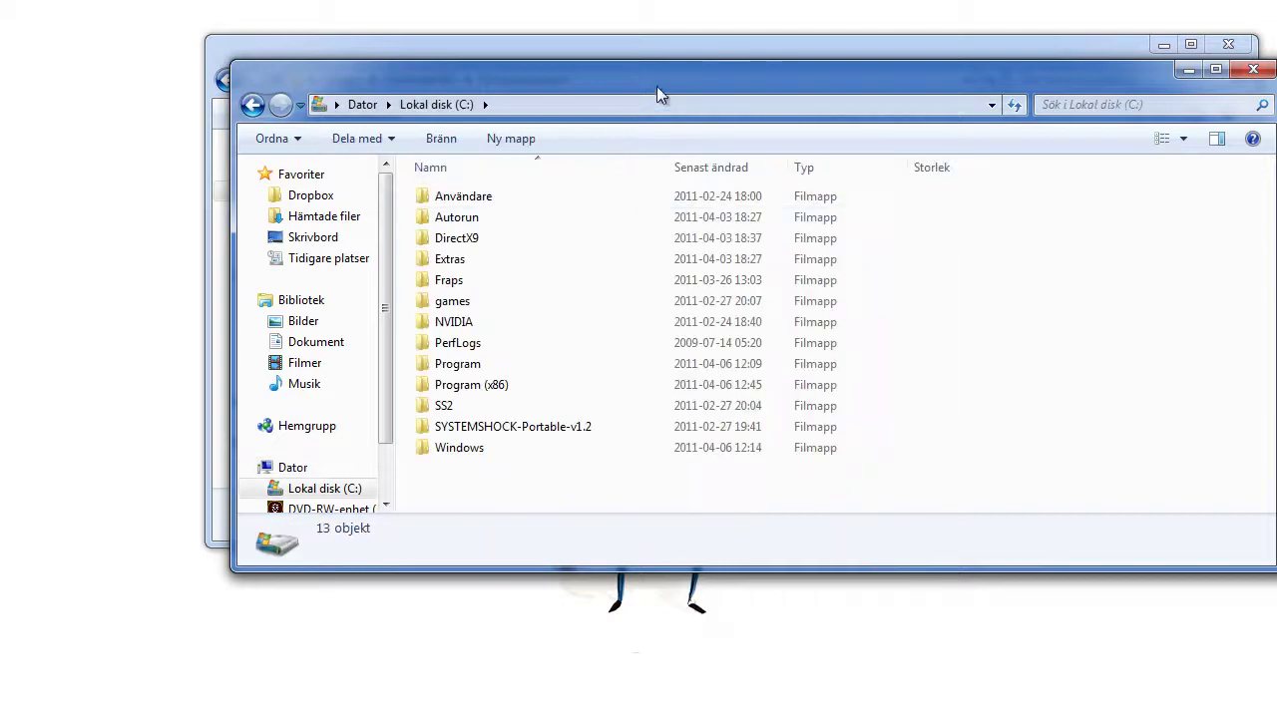
- Open the Program (x86)\Lucasarts\Grim folder in the second window and place it beside the archive window
left_click_drag(656, 86, 890, 150)
double_click(801, 449)
scroll(837, 374, "down", 3)
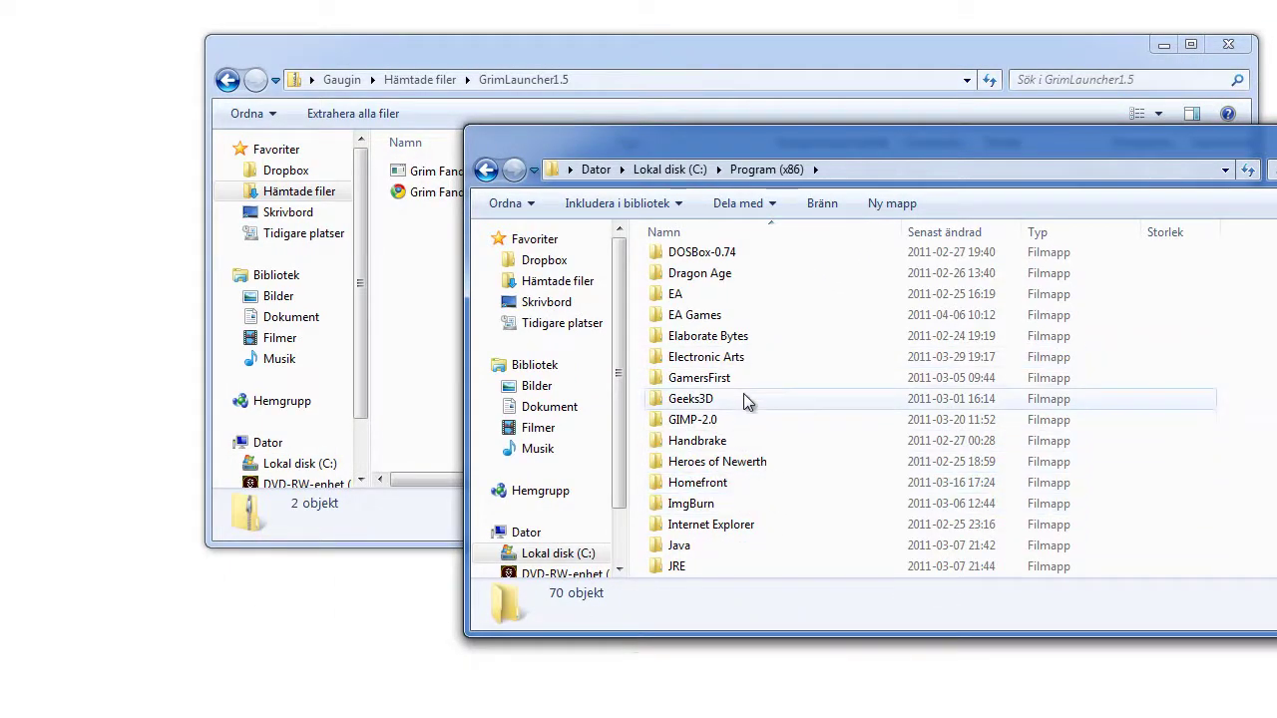
scroll(738, 469, "down", 2)
double_click(738, 481)
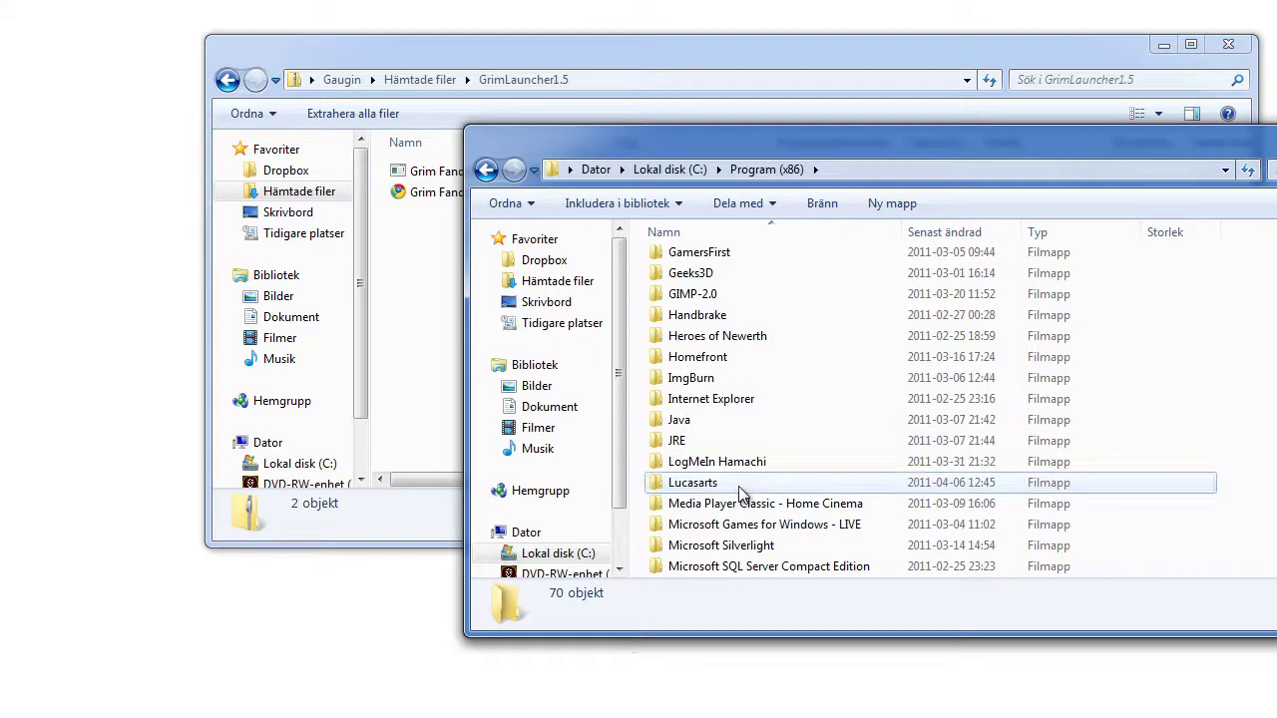
left_click_drag(763, 151, 1119, 118)
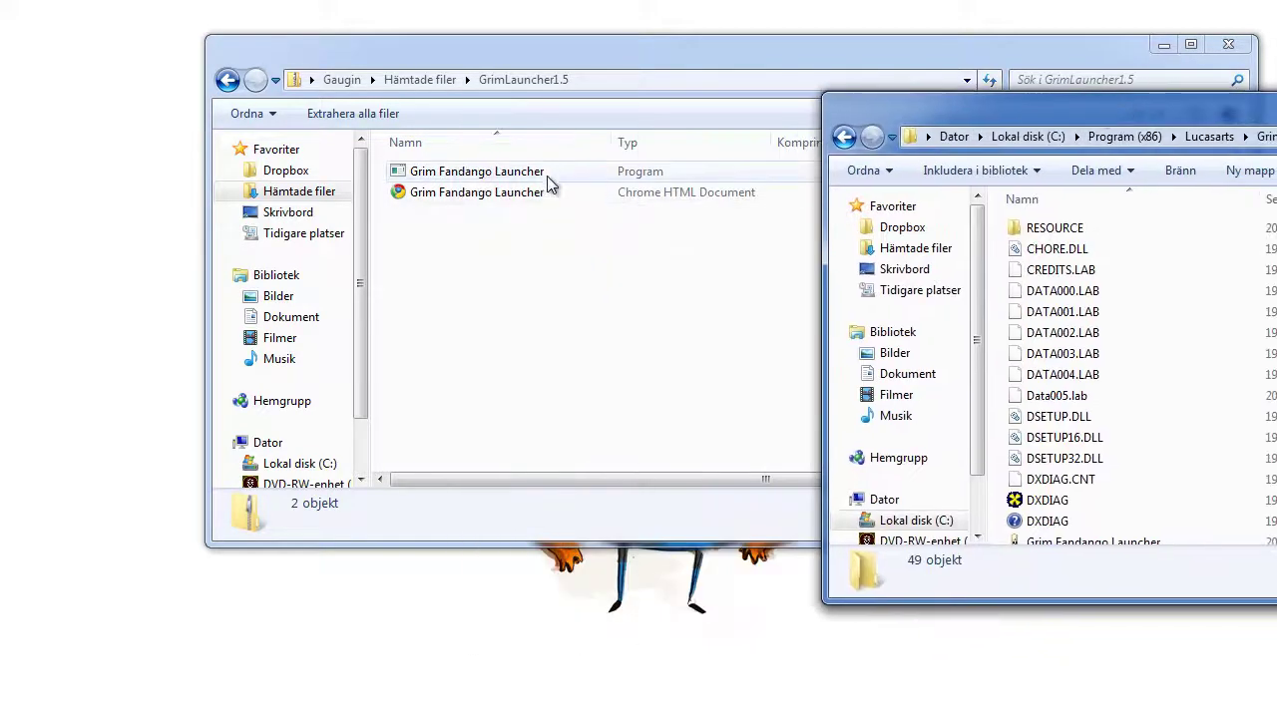
- Copy the Grim Fandango Launcher program from the archive into the Grim folder, replacing the existing file, and return to the archive window
left_click_drag(547, 171, 706, 232)
left_click(484, 167)
left_click_drag(484, 166, 1067, 429)
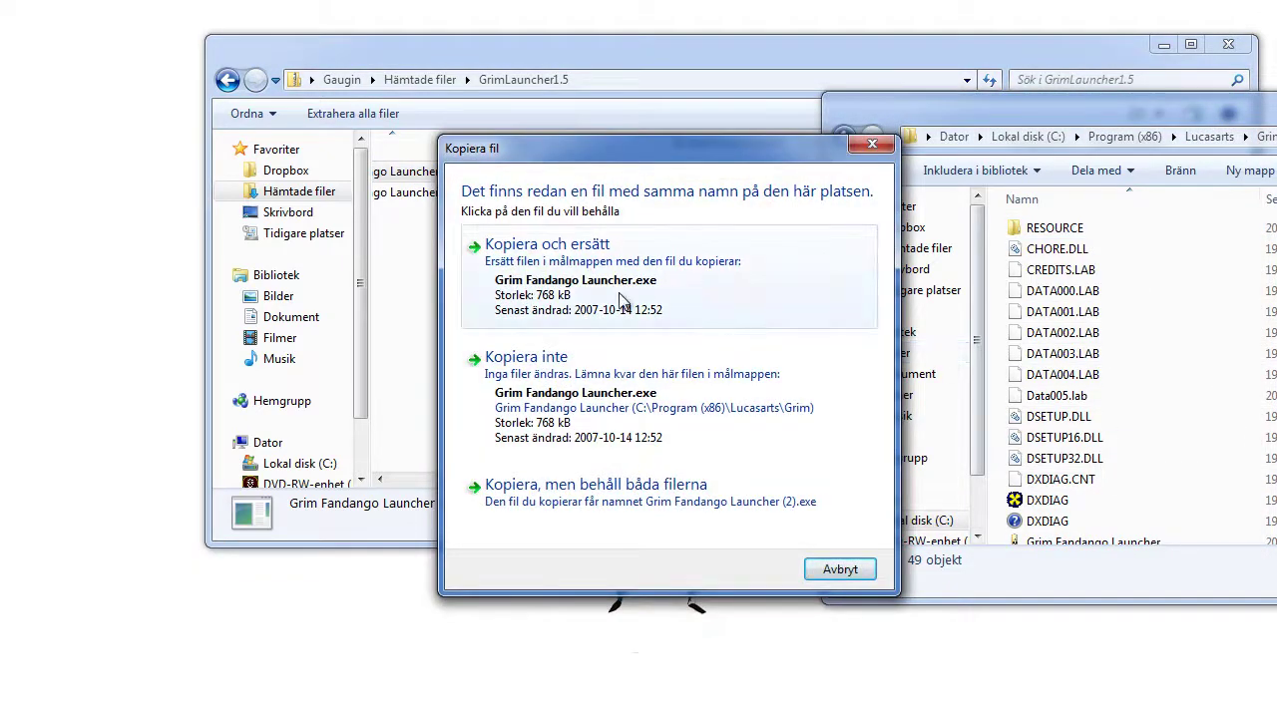
left_click(620, 300)
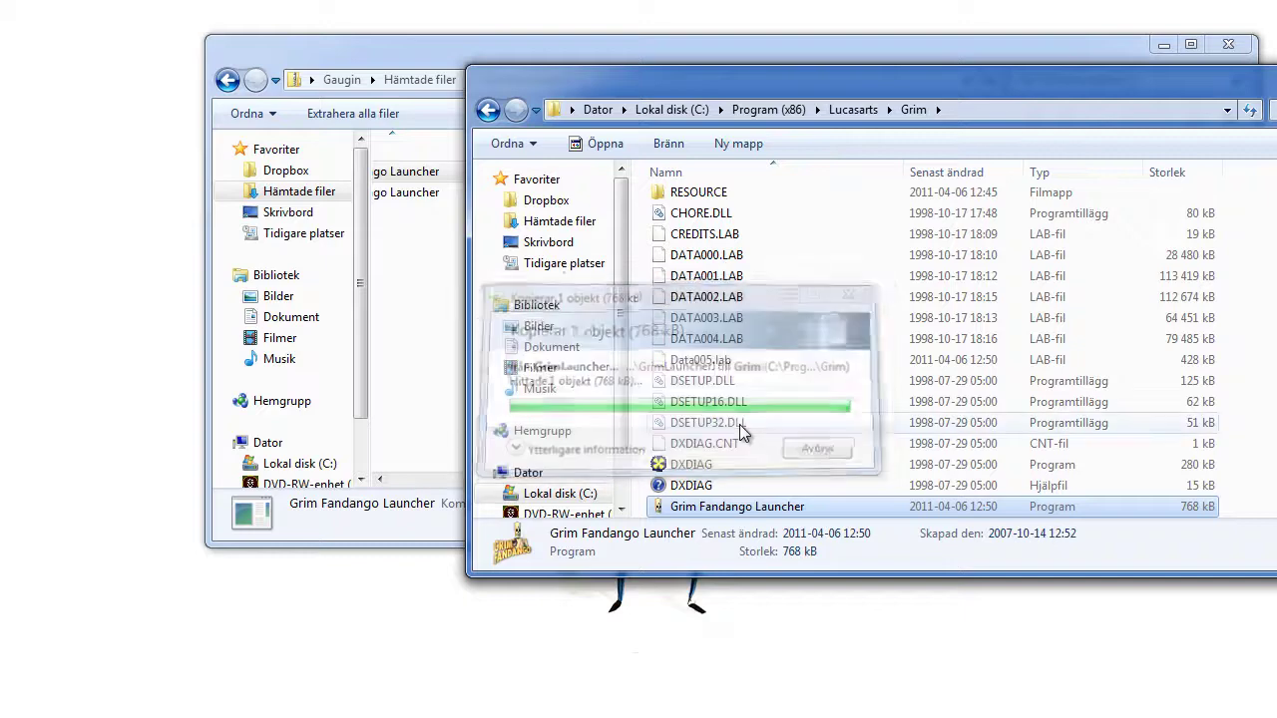
scroll(739, 424, "down", 3)
left_click(1097, 48)
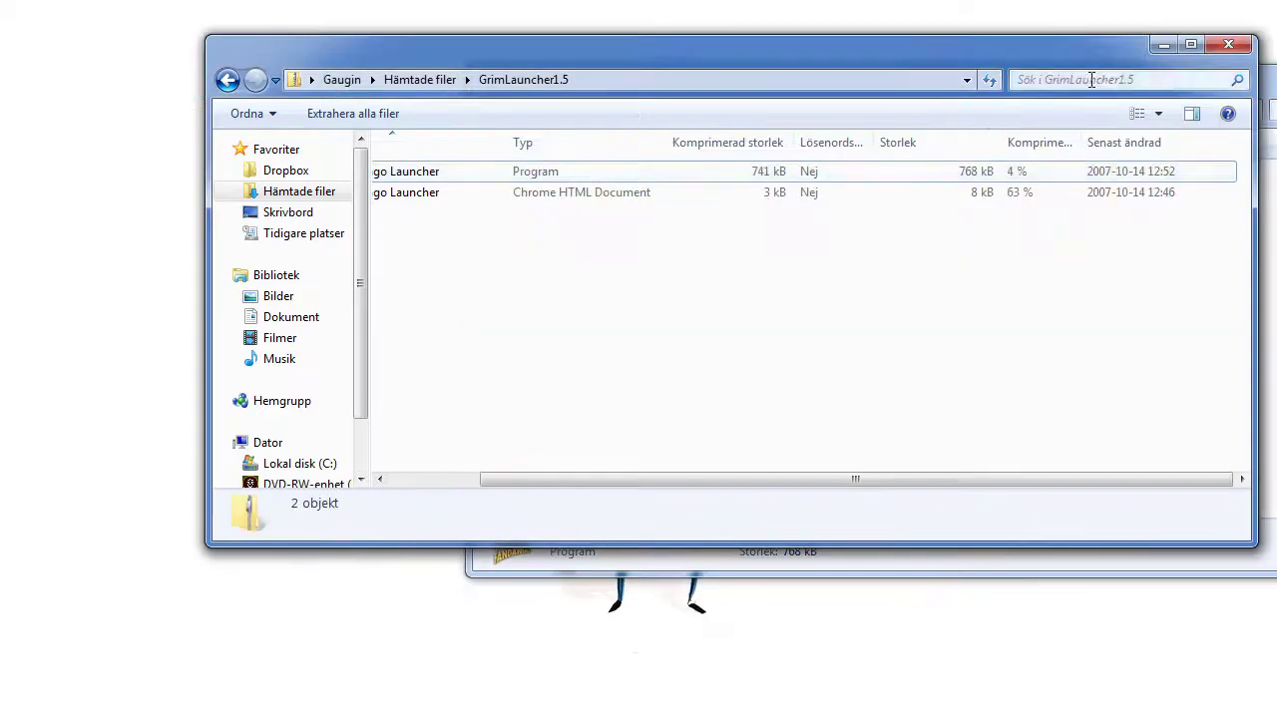
- Close the archive window, move the Grim folder window fully into view, and run Grim Fandango Launcher, allowing it past the security warning
left_click(1211, 45)
left_click_drag(1167, 79, 1017, 80)
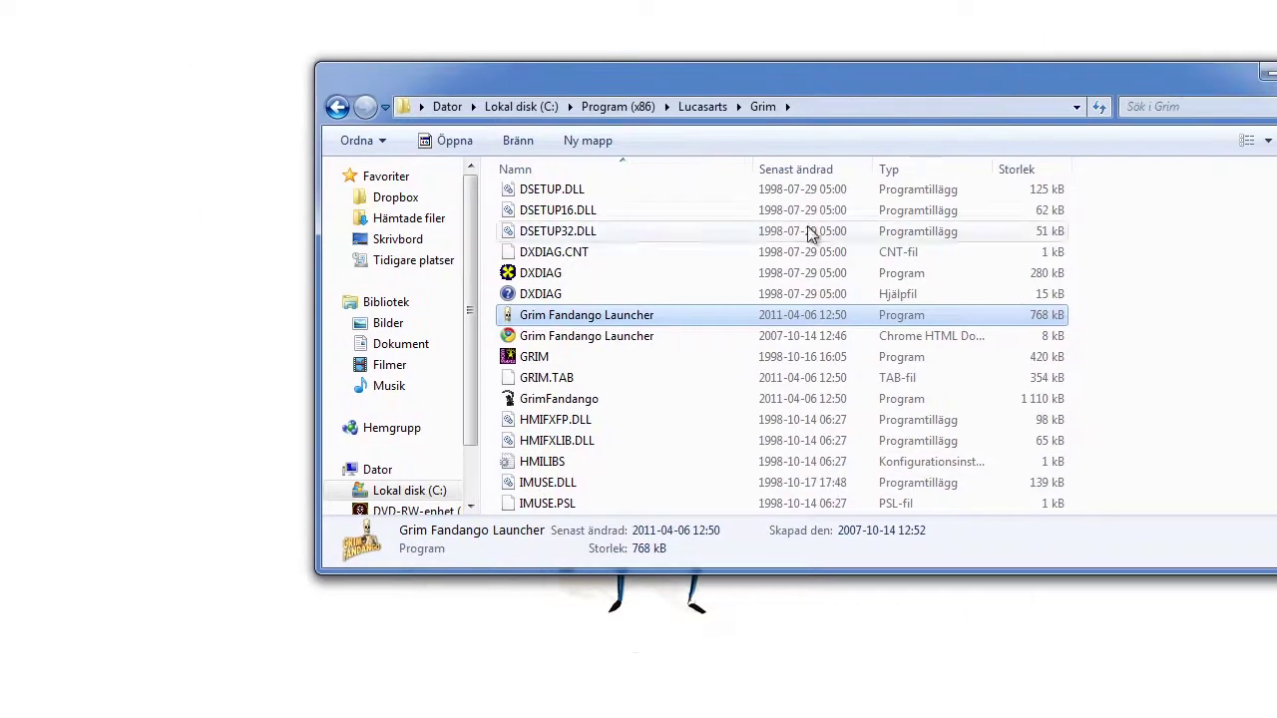
double_click(673, 316)
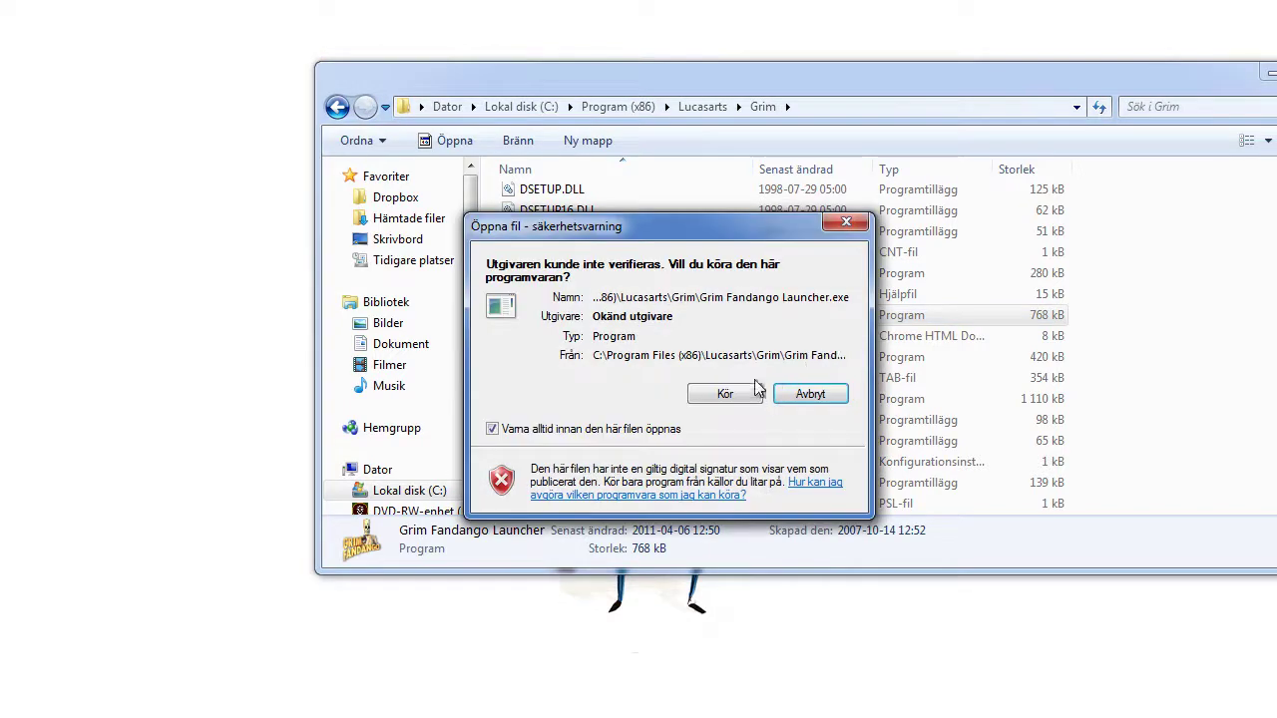
left_click(725, 394)
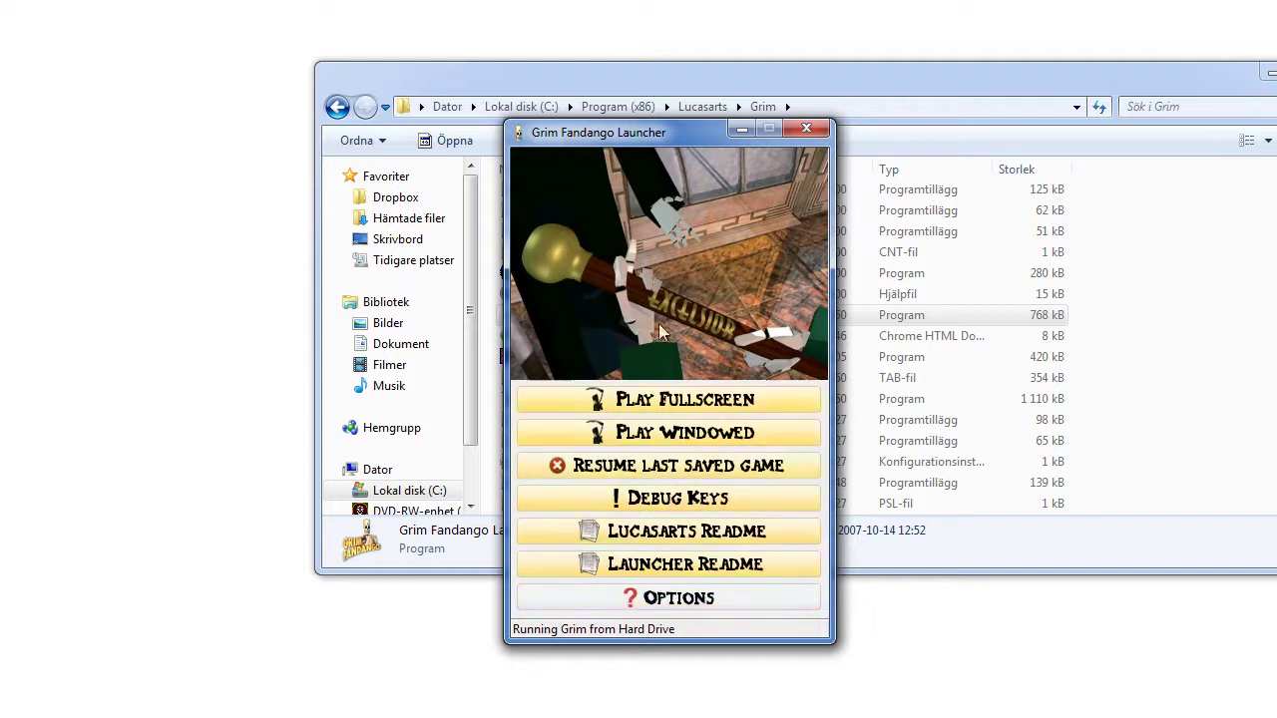
- Review the launcher options Close Launcher on Play and Run Grim from Hard Drive, and close the options
left_click(743, 594)
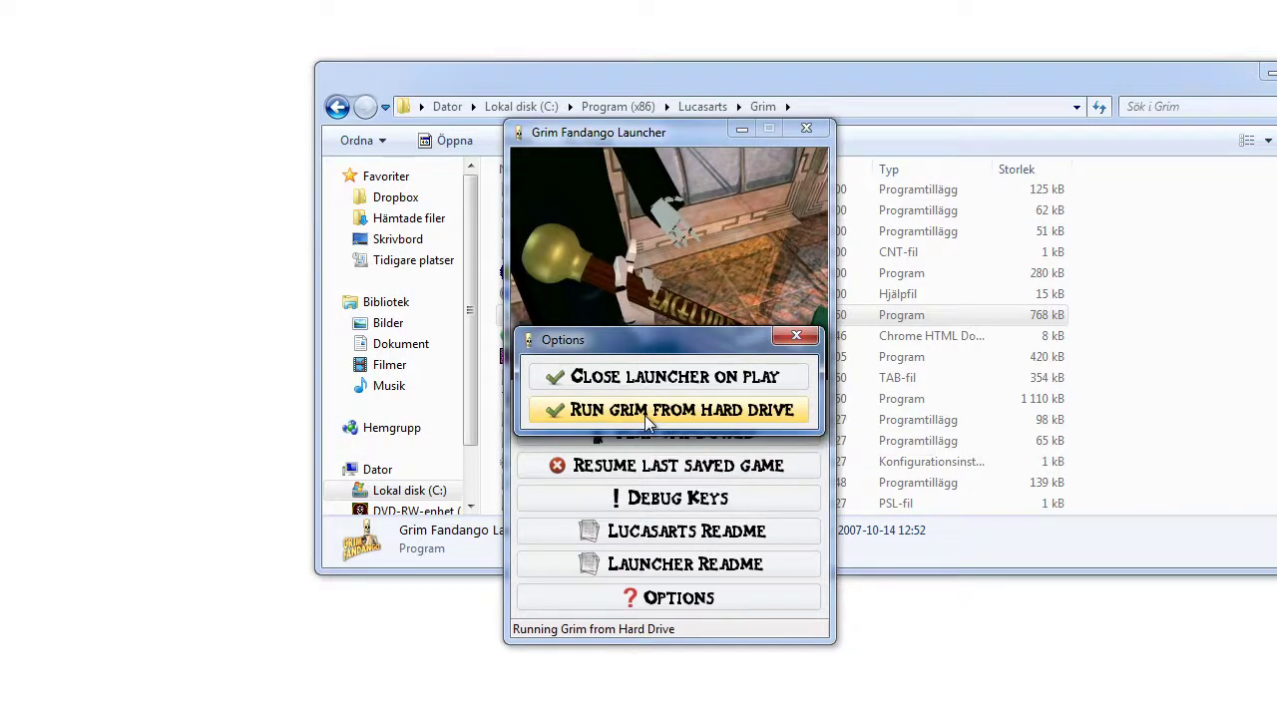
left_click(784, 335)
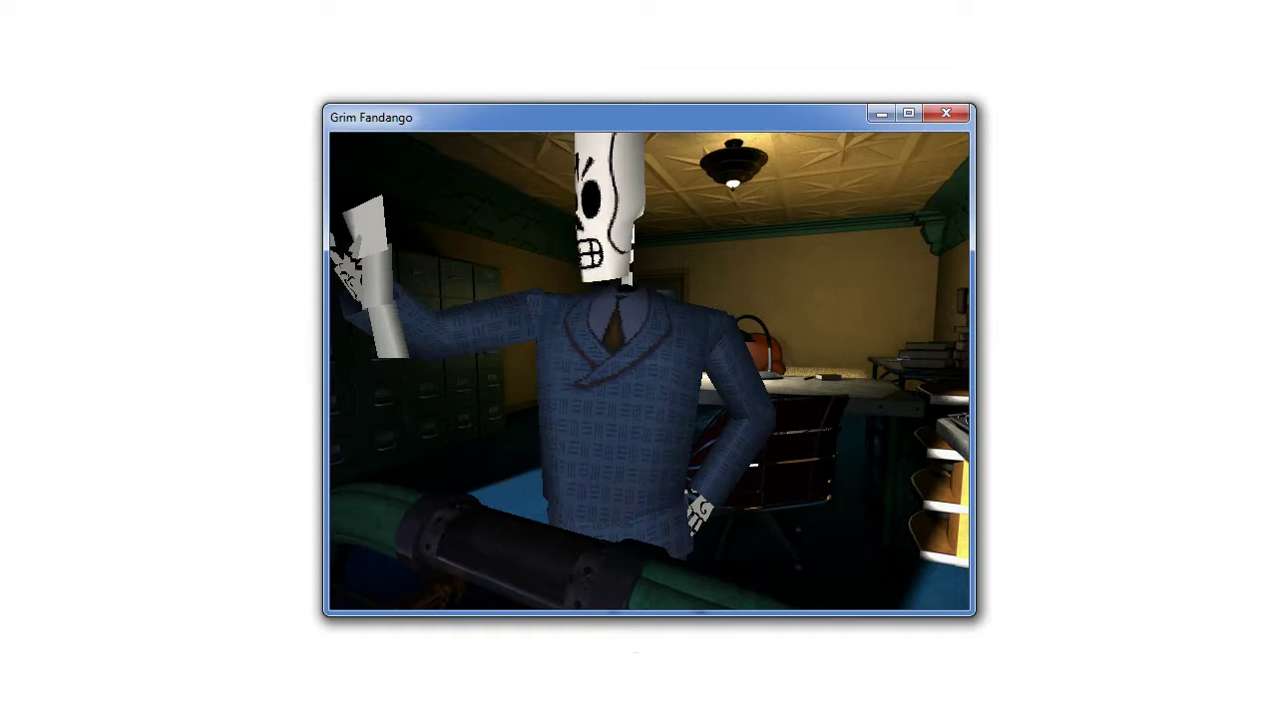
- Close the windowed Grim Fandango game to exit it
left_click_drag(975, 104, 971, 104)
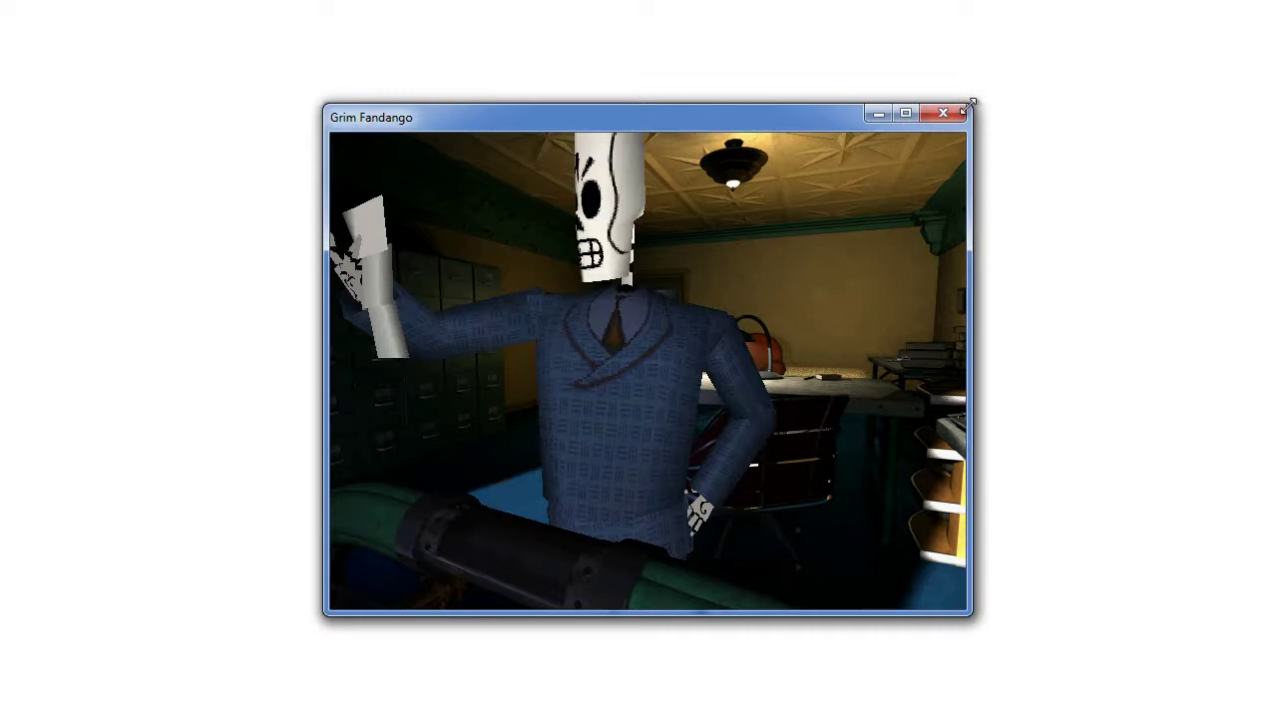
left_click(961, 112)
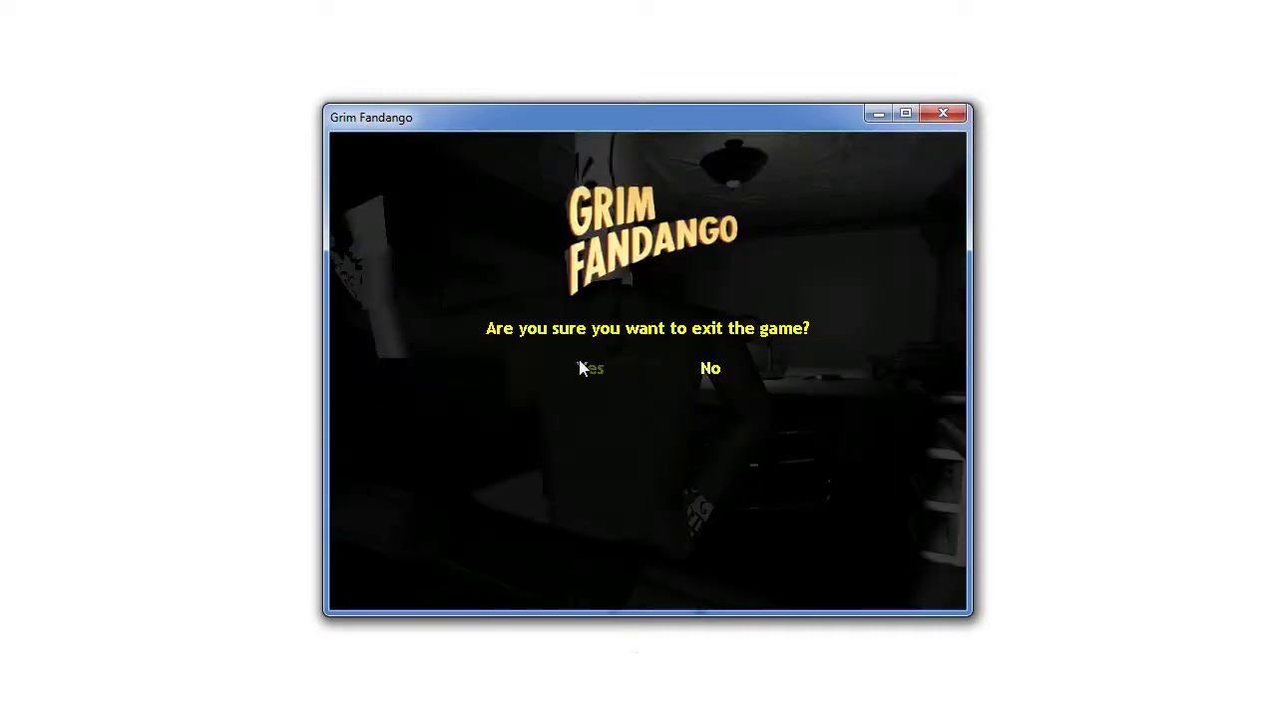